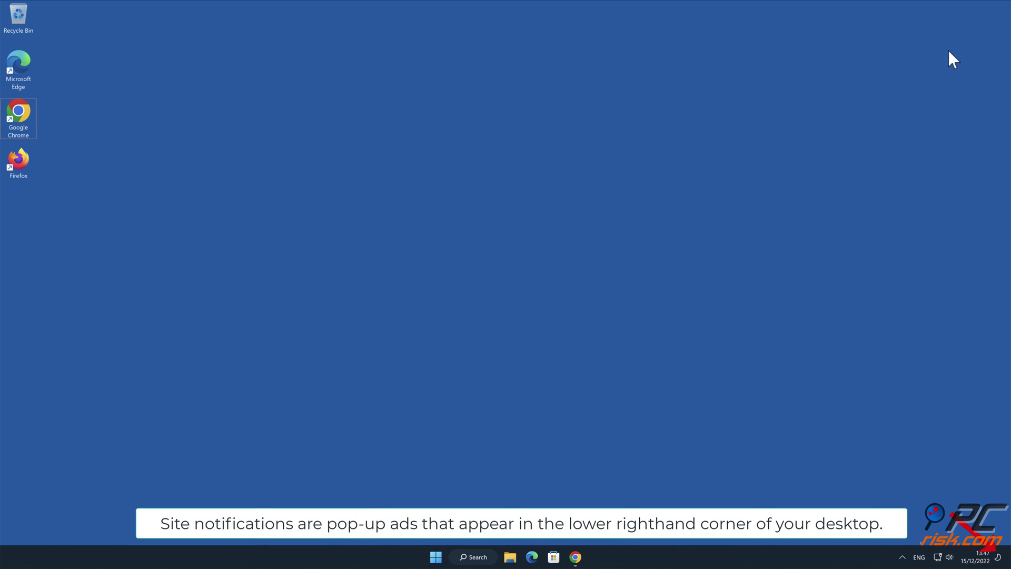
- Restore Chrome and allow myreqdcompany.com's 'Show notifications' request
{"action": "left_click", "coordinate": [577, 560]}
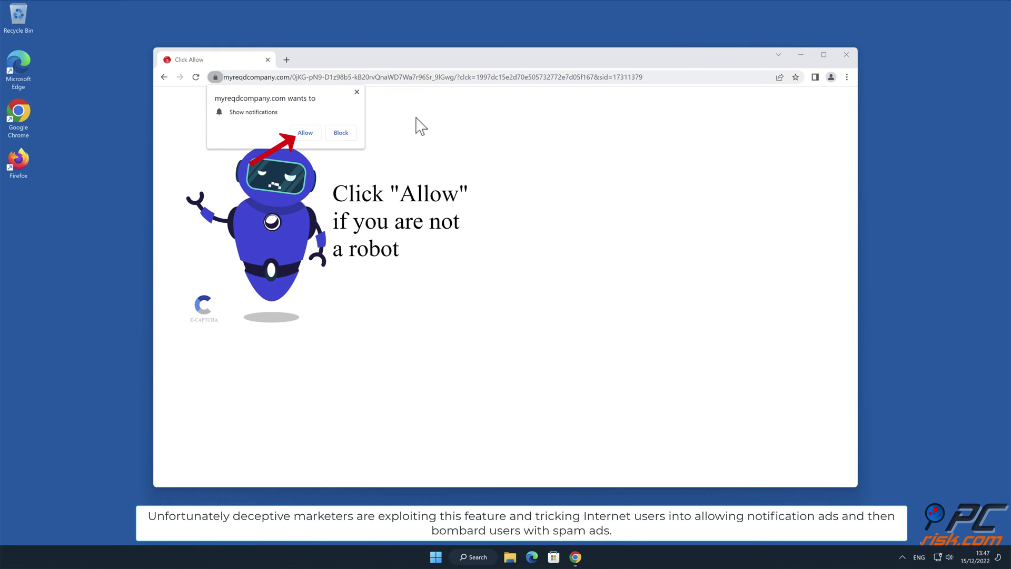
{"action": "left_click", "coordinate": [311, 135]}
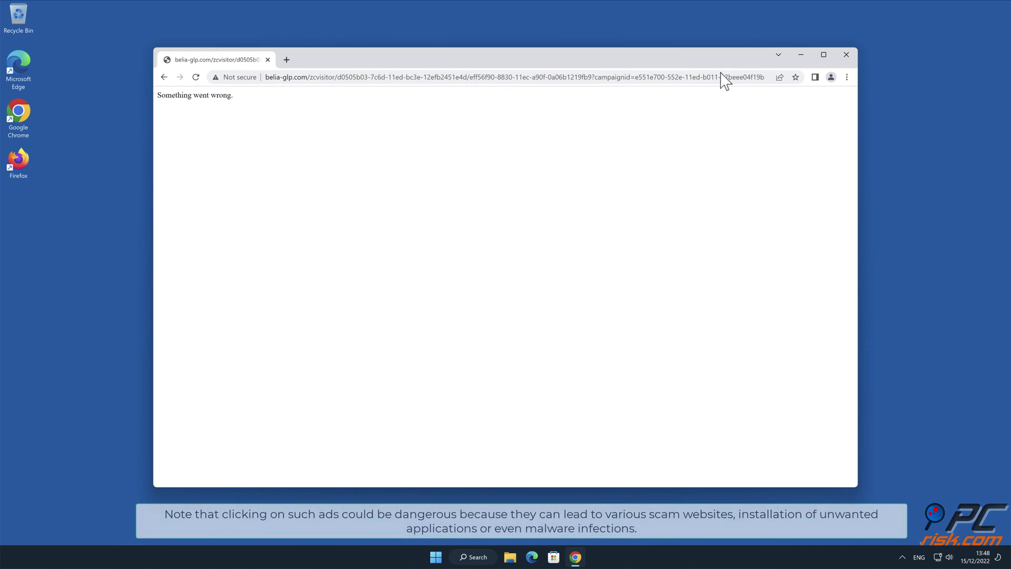
- Close the Google Chrome window to return to the desktop
{"action": "left_click", "coordinate": [849, 55]}
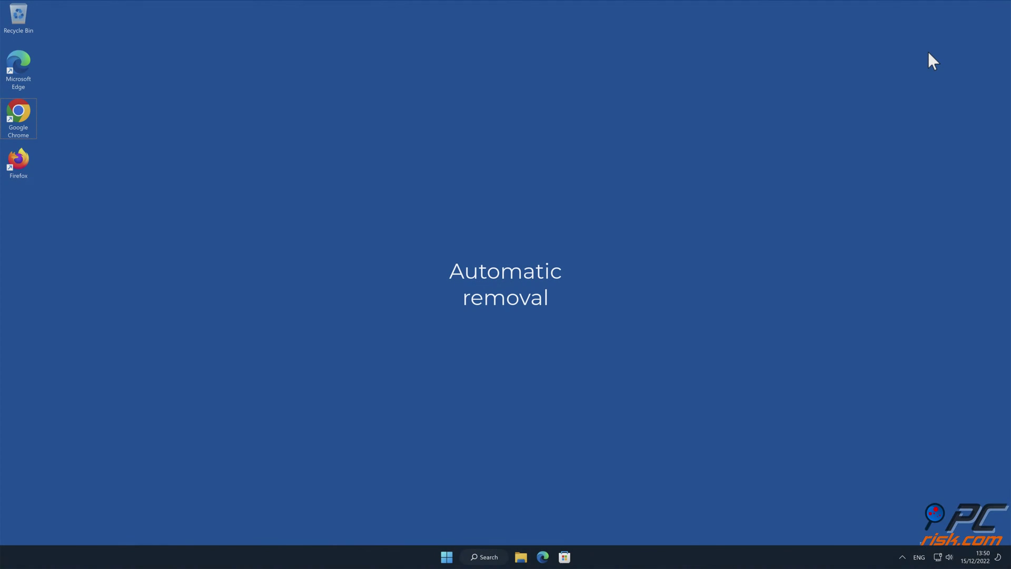
{"action": "double_click", "coordinate": [33, 114]}
{"action": "left_click", "coordinate": [274, 79]}
{"action": "type", "text": "www"}
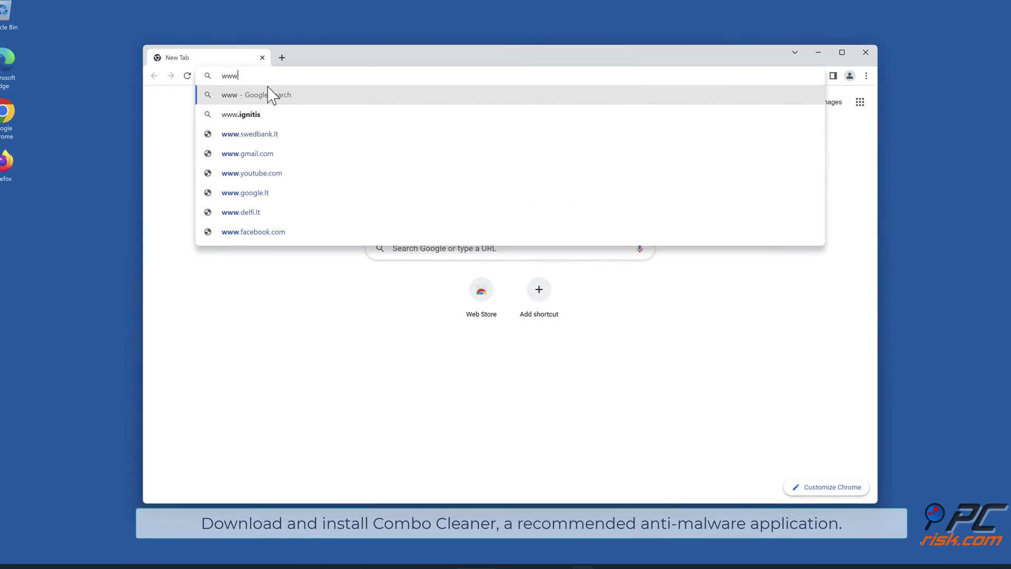
{"action": "type", "text": ".combo"}
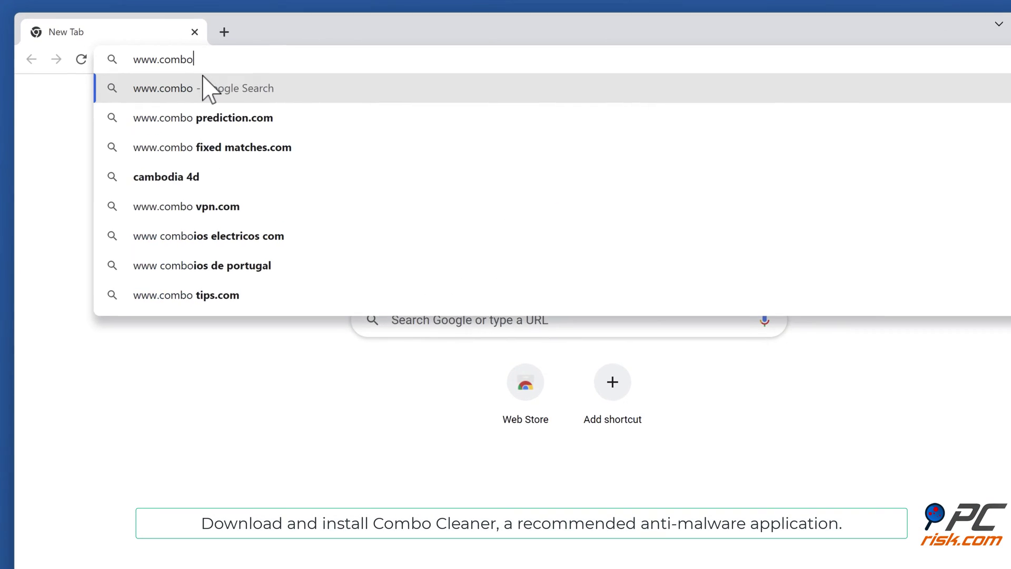
{"action": "type", "text": "clean"}
{"action": "type", "text": "er."}
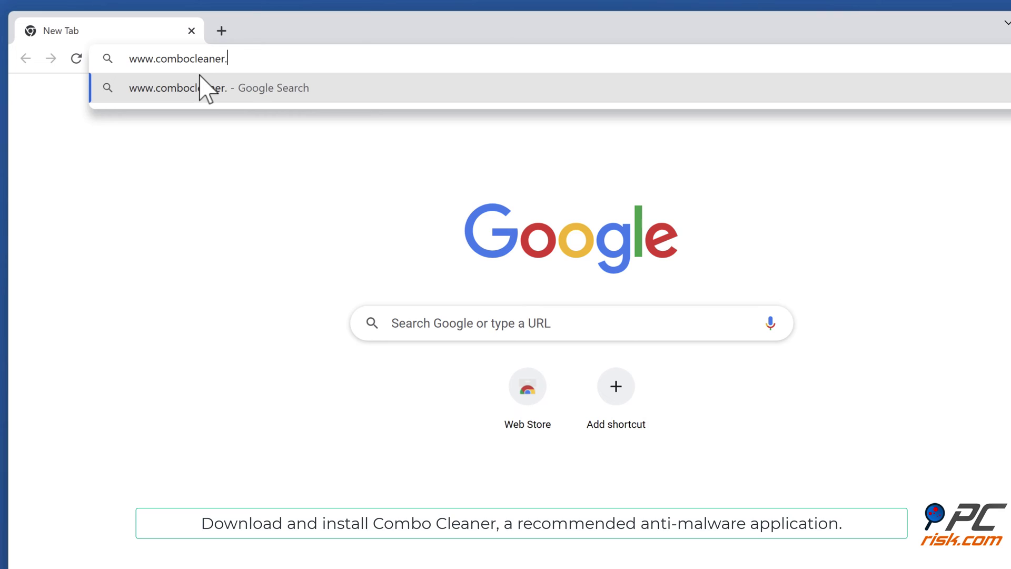
{"action": "type", "text": "co"}
{"action": "key", "text": "Return"}
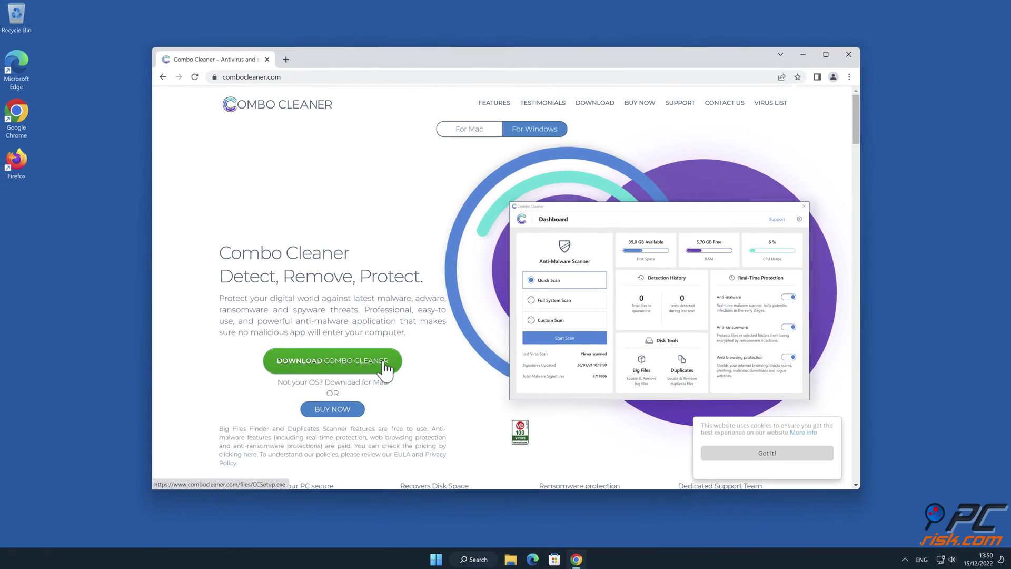
{"action": "left_click", "coordinate": [383, 361]}
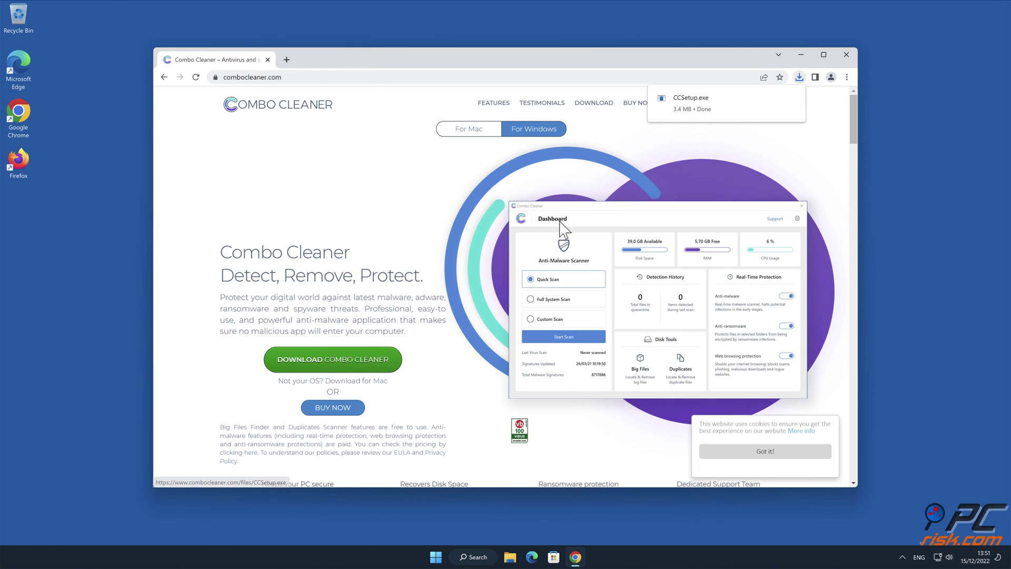
- Run CCSetup.exe, approve the UAC prompt and install Combo Cleaner to the default folder
{"action": "left_click", "coordinate": [715, 112]}
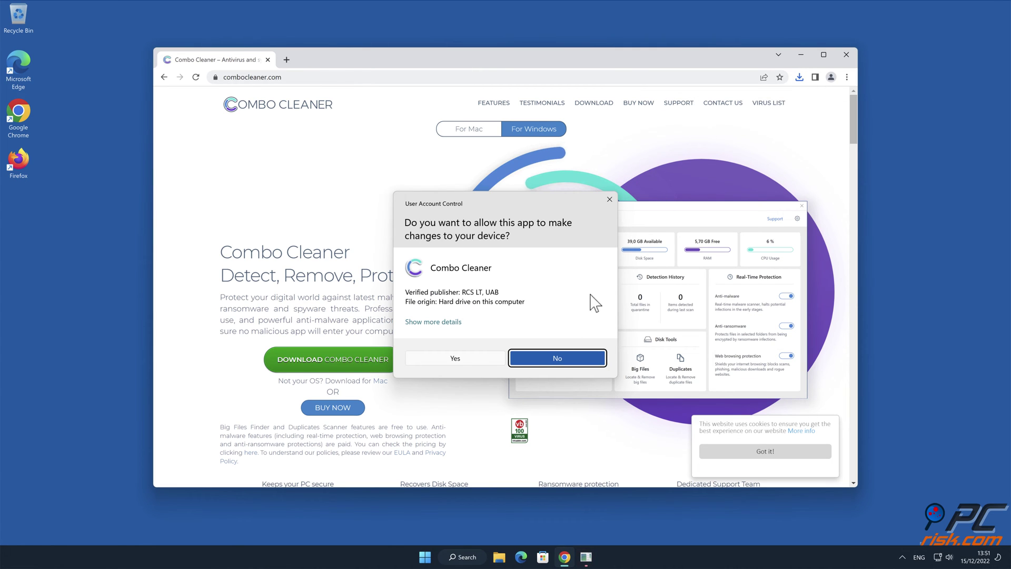
{"action": "left_click", "coordinate": [462, 363]}
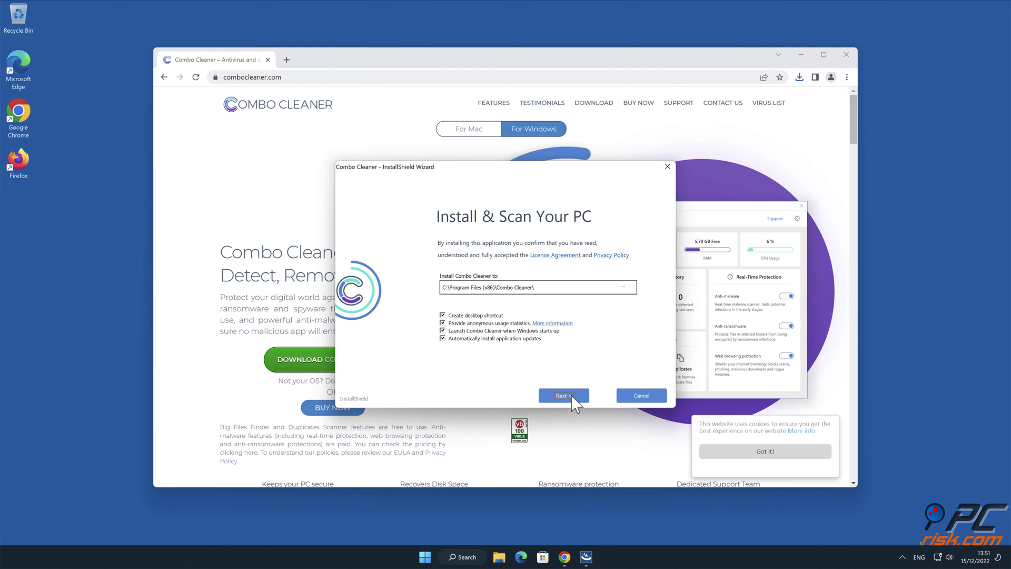
{"action": "left_click", "coordinate": [571, 395]}
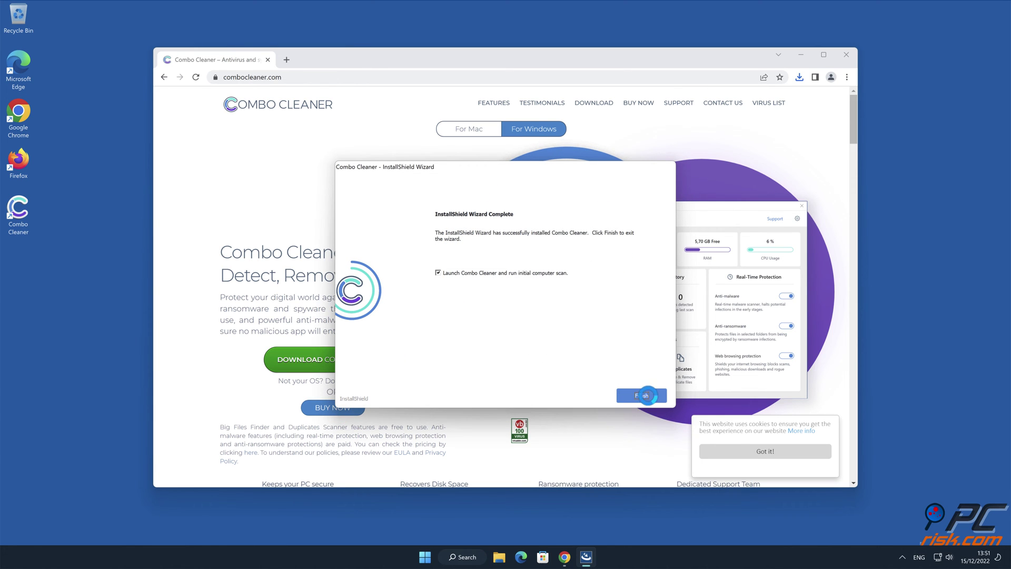
{"action": "left_click", "coordinate": [647, 396]}
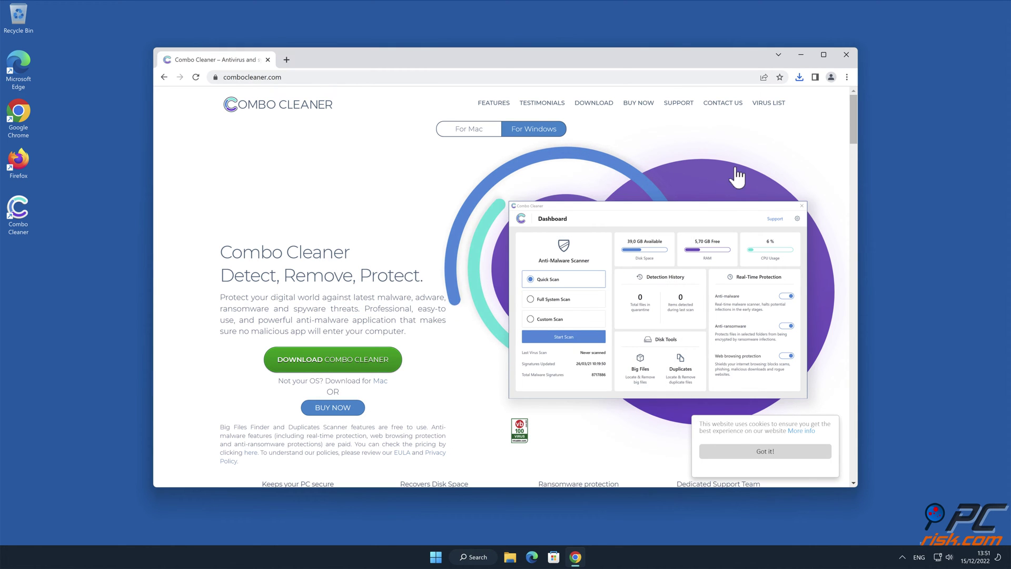
- Close Chrome, activate the Combo Cleaner licence and move the myreqdcompany.com Ads threat to quarantine
{"action": "left_click", "coordinate": [852, 55]}
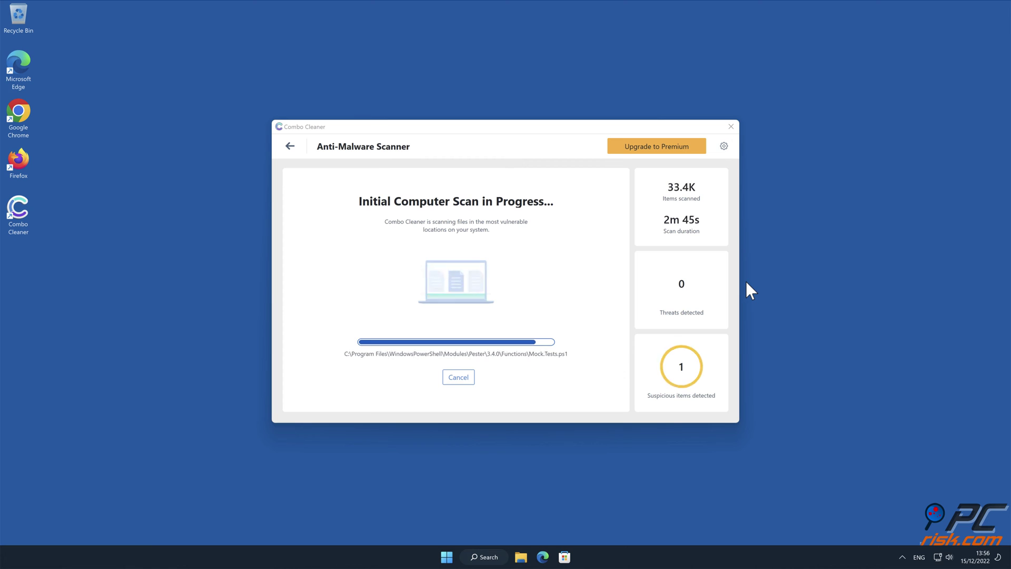
{"action": "left_click", "coordinate": [712, 399]}
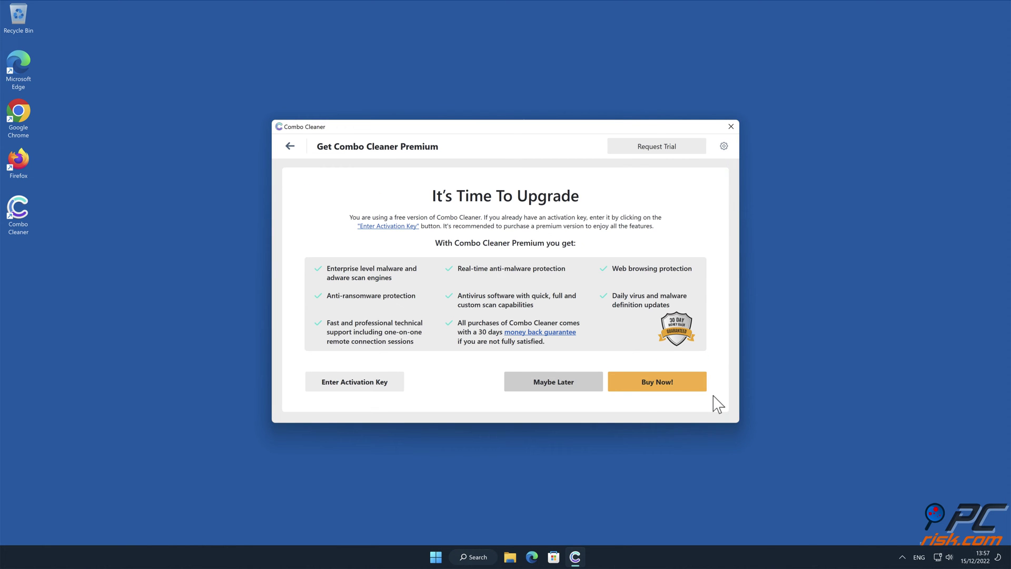
{"action": "left_click", "coordinate": [356, 381]}
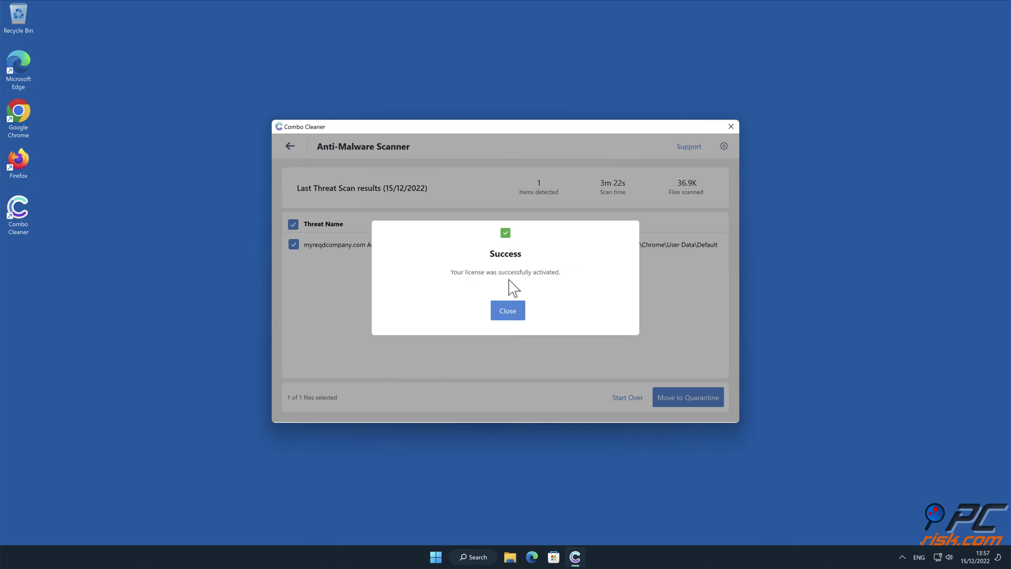
{"action": "left_click", "coordinate": [515, 315]}
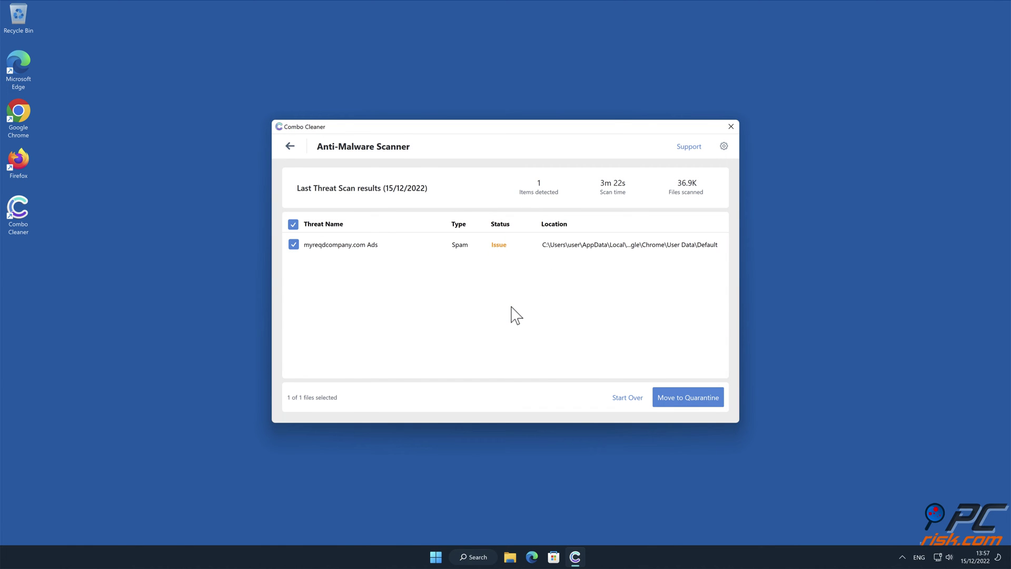
{"action": "left_click", "coordinate": [718, 399]}
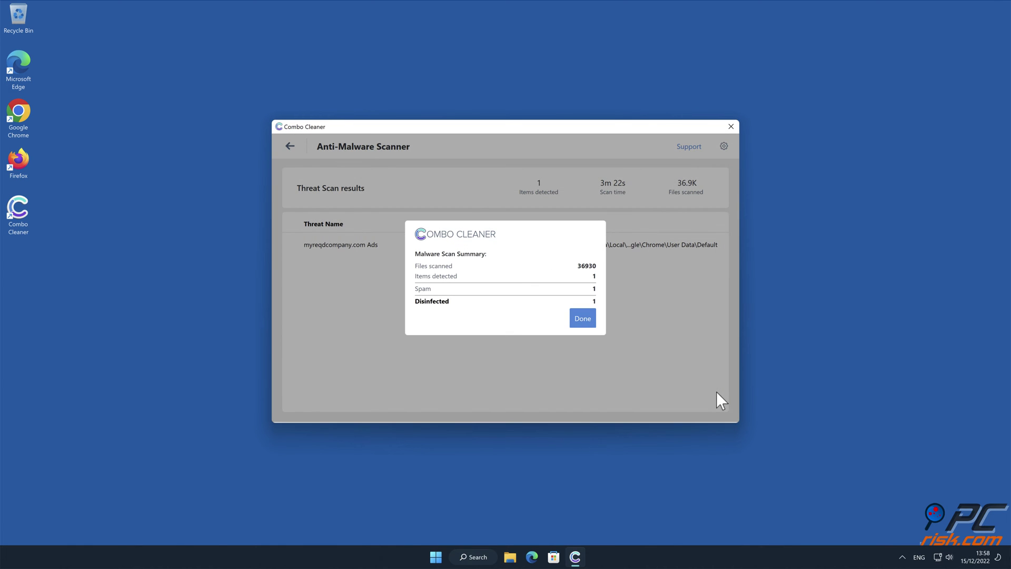
{"action": "left_click", "coordinate": [583, 319]}
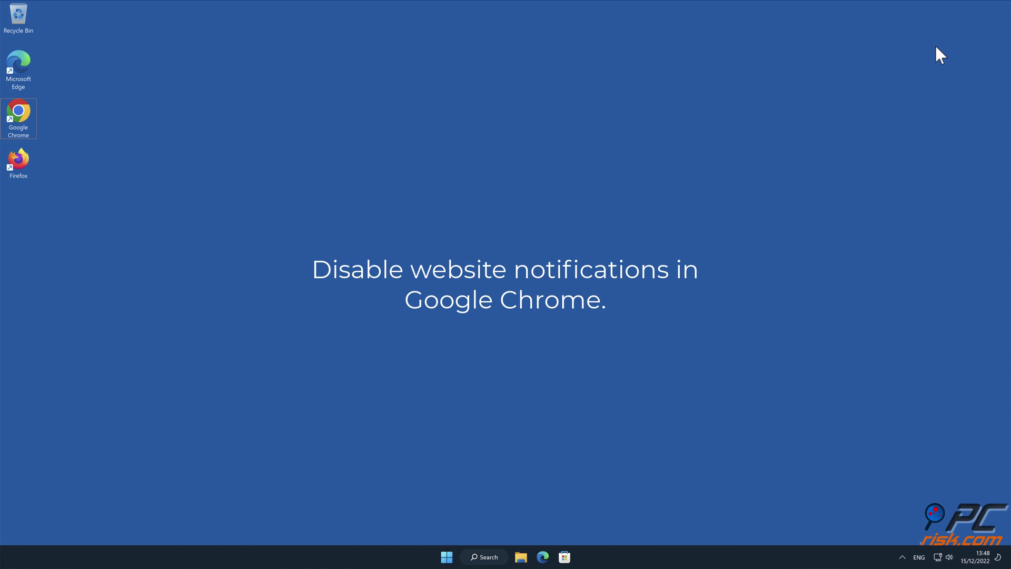
- Launch Chrome and open Settings > Privacy and security
{"action": "double_click", "coordinate": [21, 113]}
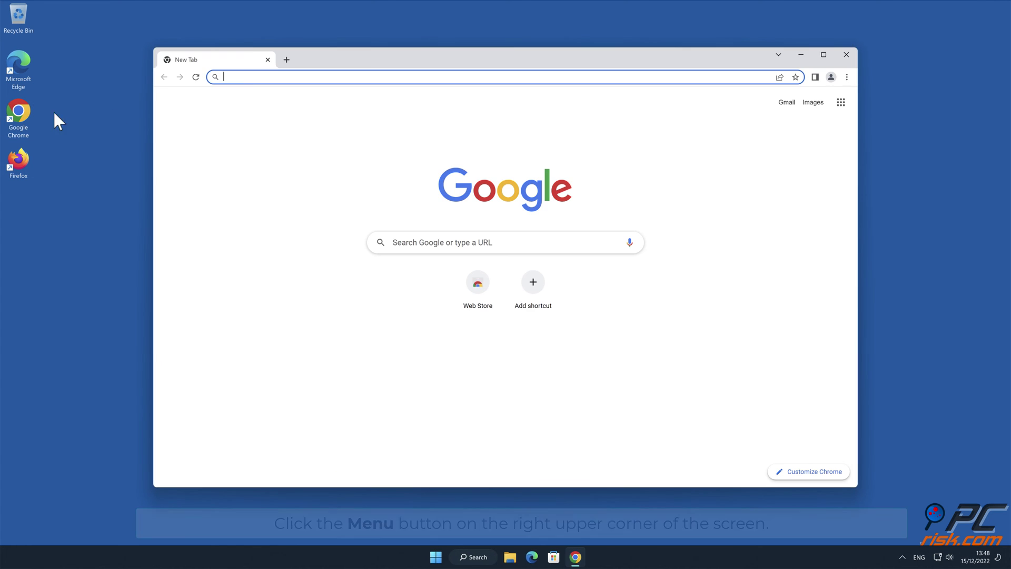
{"action": "left_click", "coordinate": [921, 150]}
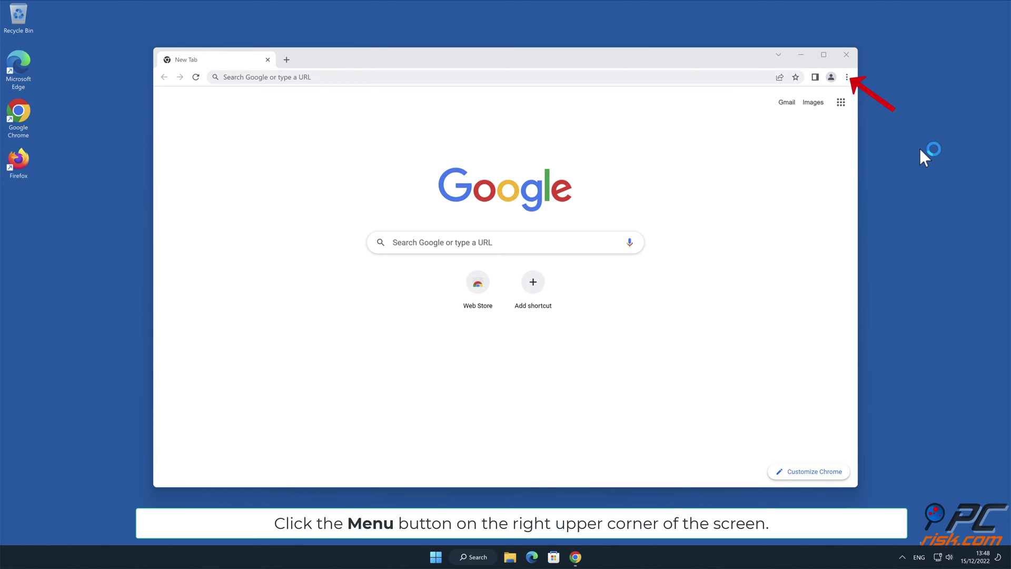
{"action": "left_click", "coordinate": [848, 77]}
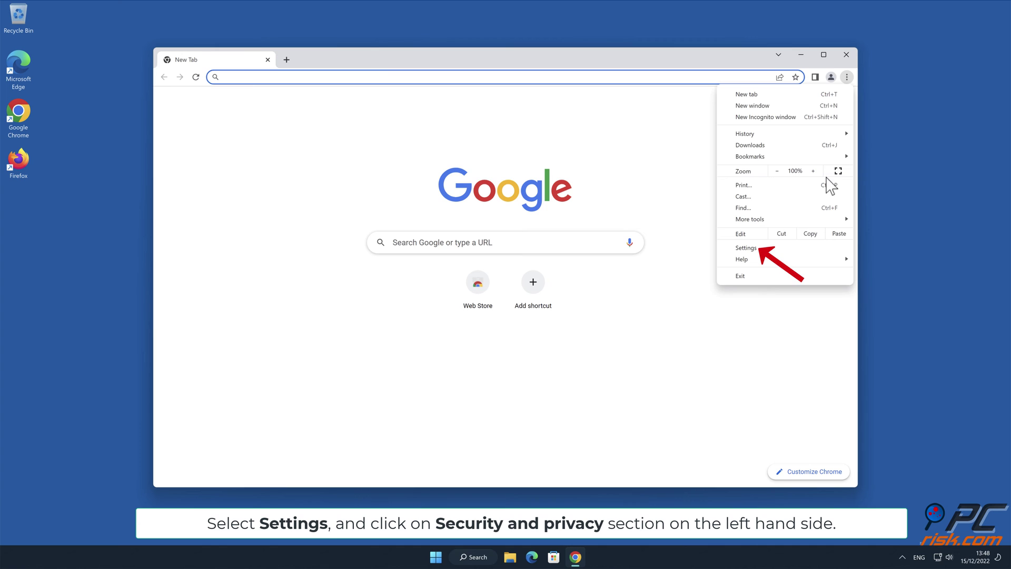
{"action": "left_click", "coordinate": [746, 247]}
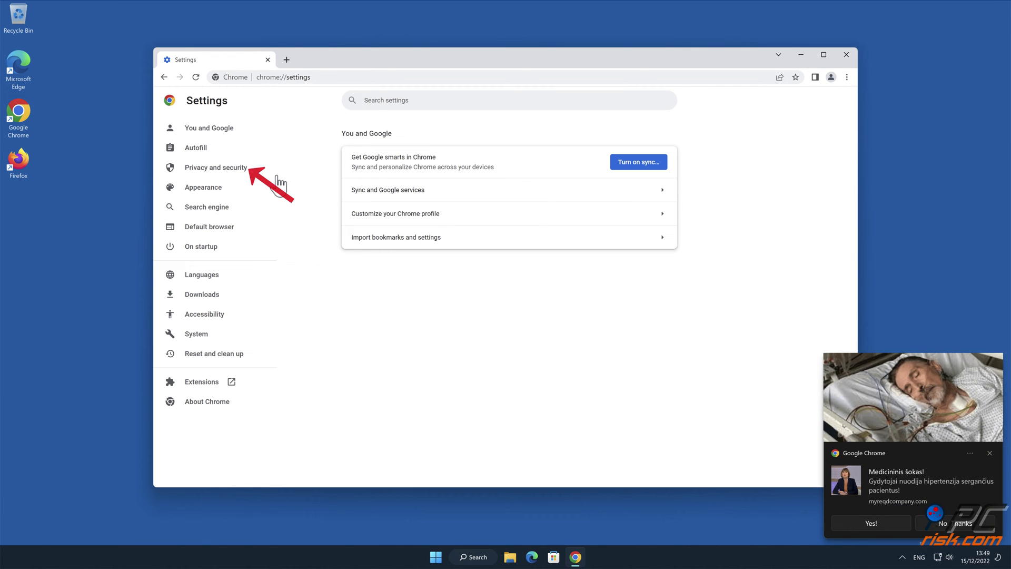
{"action": "left_click", "coordinate": [244, 176]}
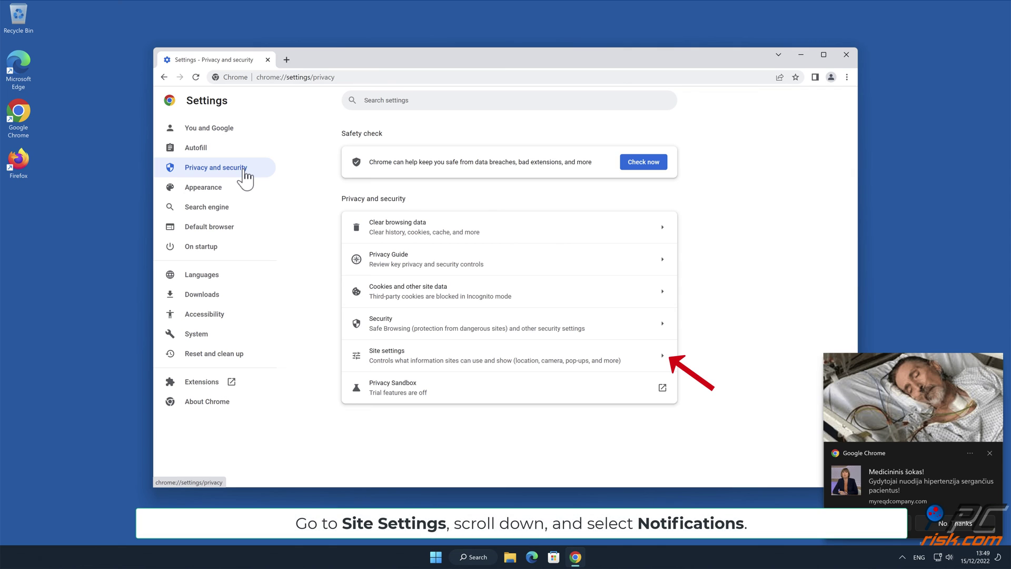
- Remove myreqdcompany.com from Site settings > Notifications allowed sites, then close Chrome
{"action": "left_click", "coordinate": [664, 363]}
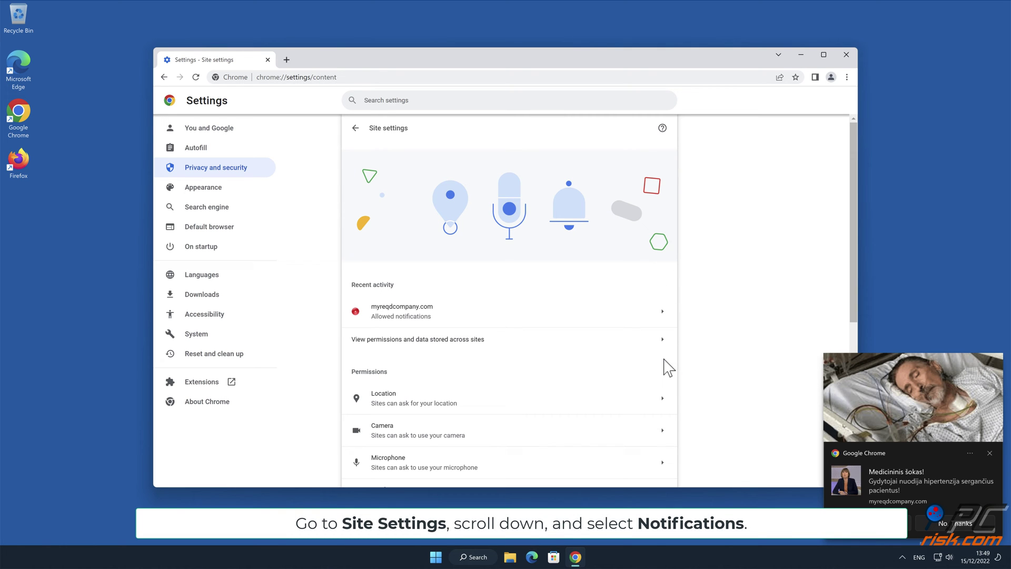
{"action": "left_click_drag", "start_coordinate": [851, 196], "coordinate": [851, 301]}
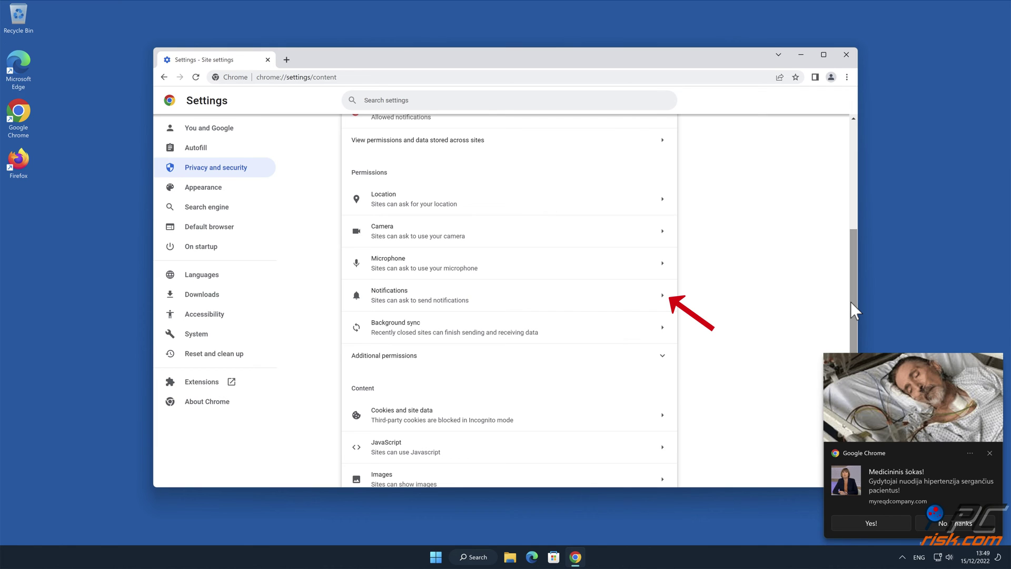
{"action": "left_click", "coordinate": [666, 300]}
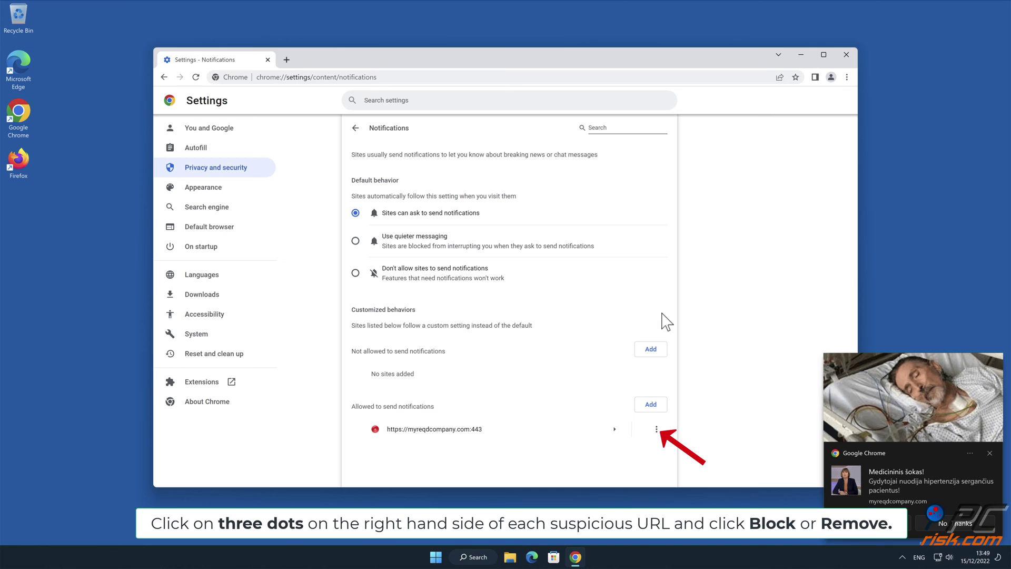
{"action": "left_click", "coordinate": [657, 429]}
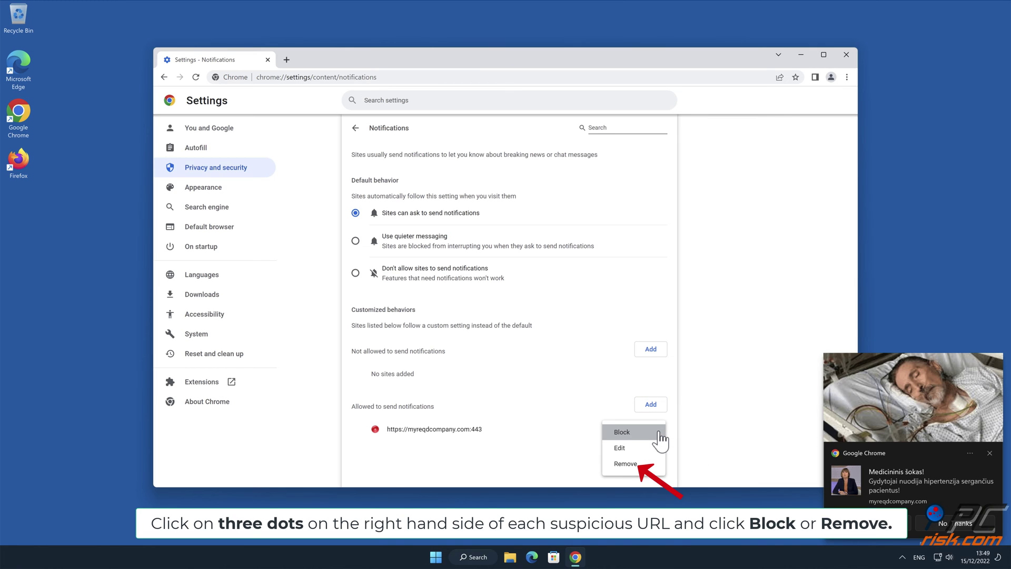
{"action": "left_click", "coordinate": [645, 465]}
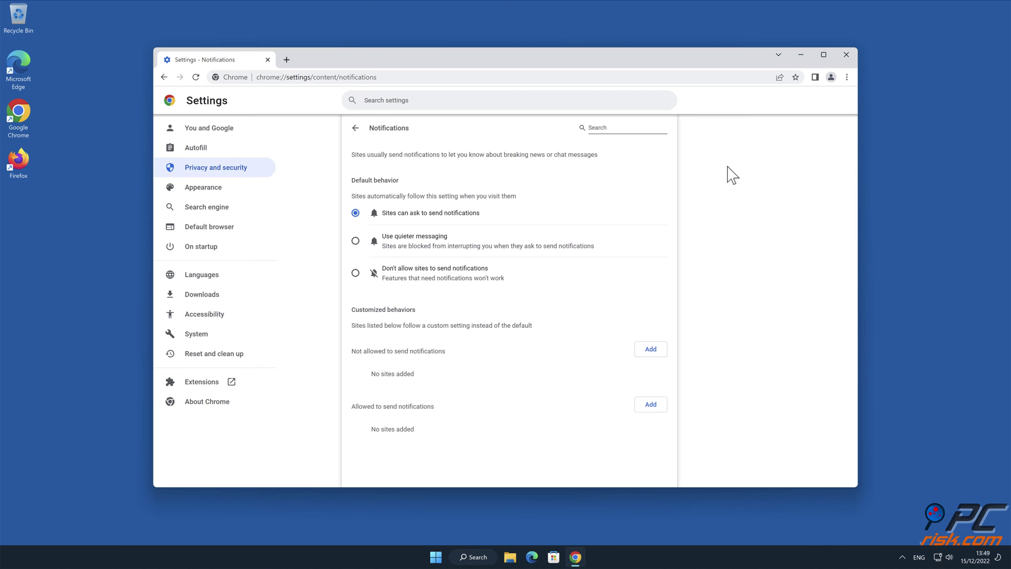
{"action": "left_click", "coordinate": [847, 54]}
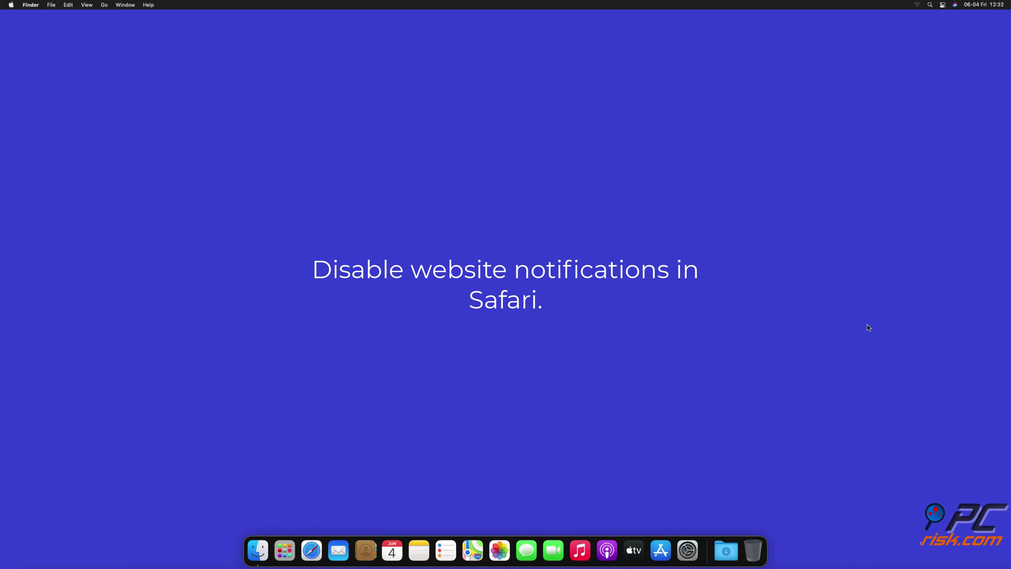
- Launch Safari and open Preferences on the Websites tab, scrolling the category list
{"action": "left_click", "coordinate": [306, 556]}
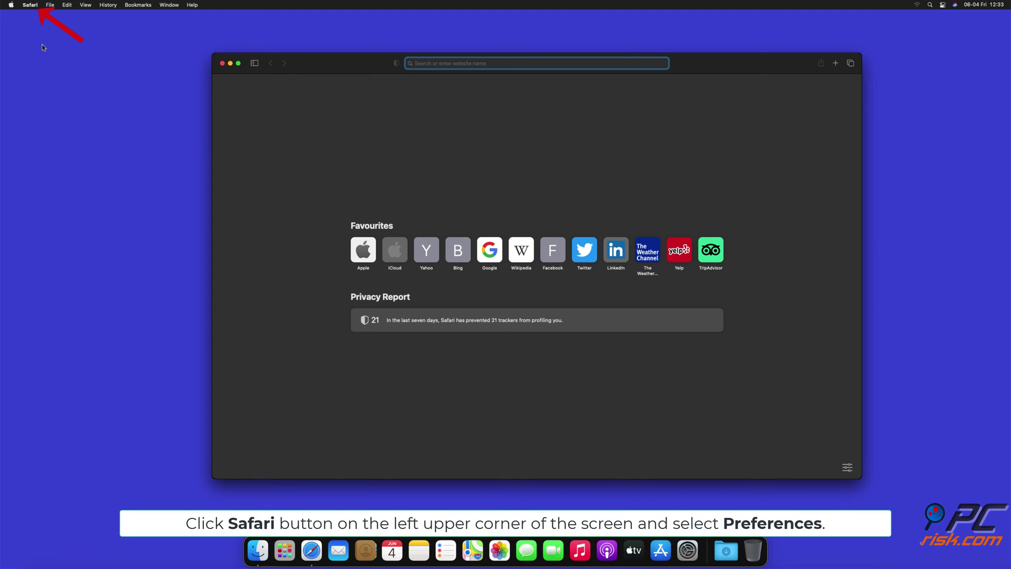
{"action": "left_click", "coordinate": [31, 5]}
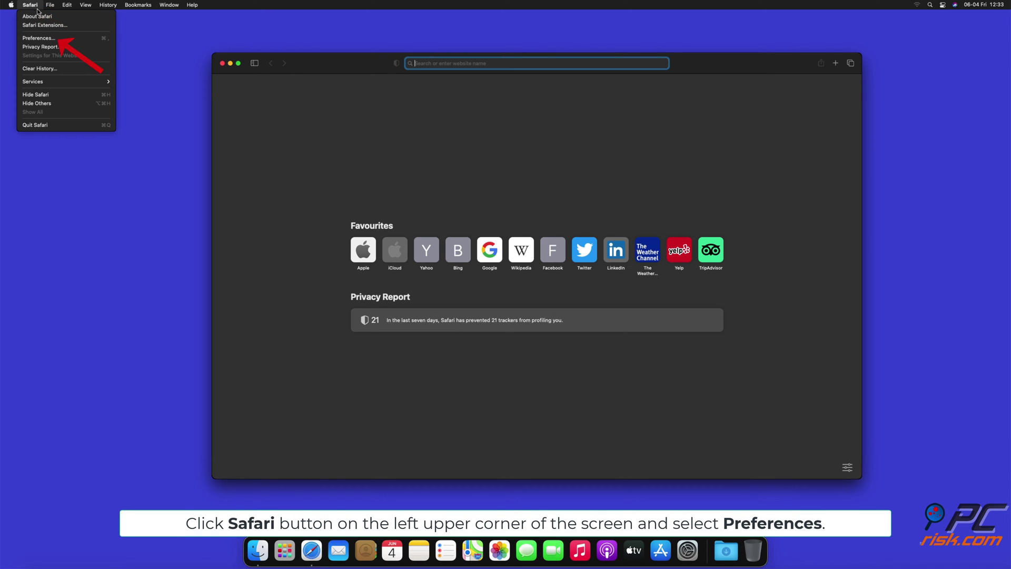
{"action": "left_click", "coordinate": [49, 39]}
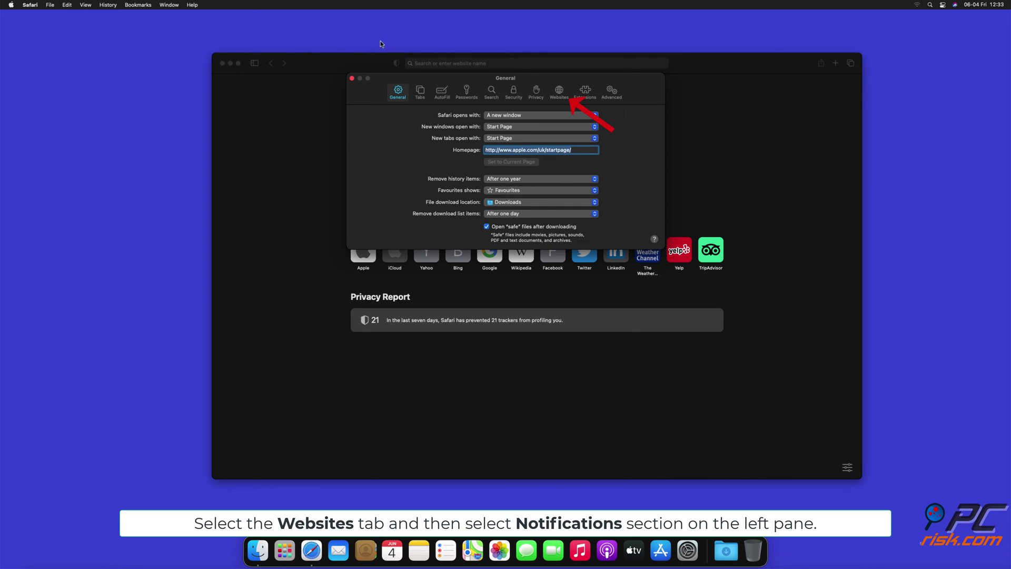
{"action": "left_click", "coordinate": [557, 94]}
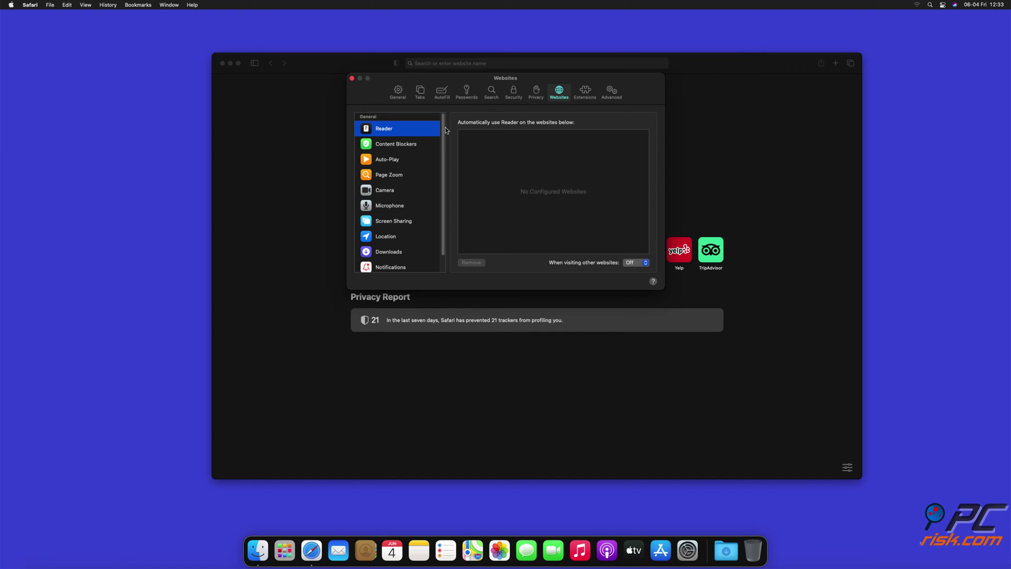
{"action": "scroll", "coordinate": [444, 131], "scroll_direction": "down", "scroll_amount": 2}
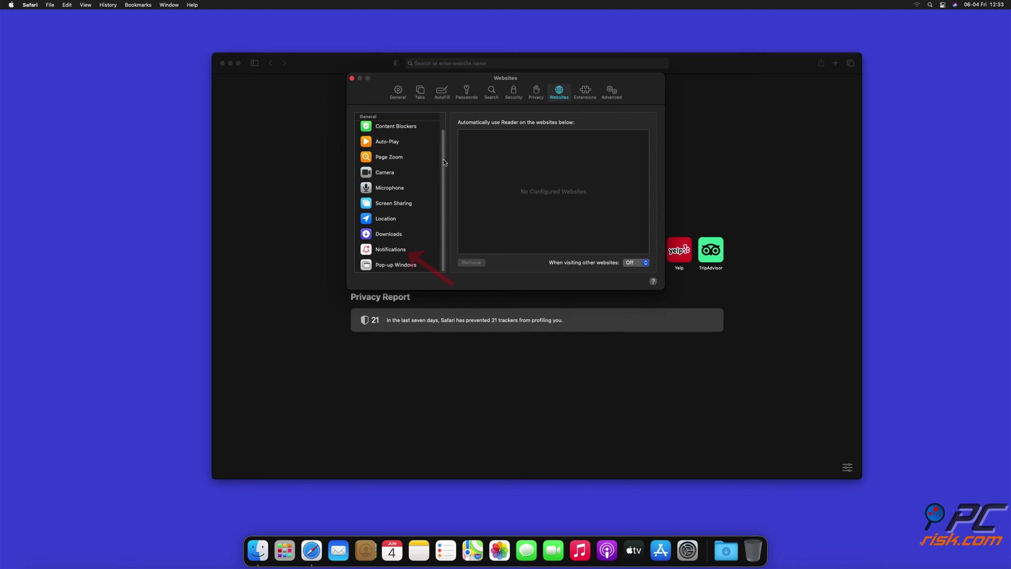
- Set findmedia.biz, thehugefeed.com and watch-video.net to Deny under Notifications, then close Preferences and Safari
{"action": "left_click", "coordinate": [391, 250]}
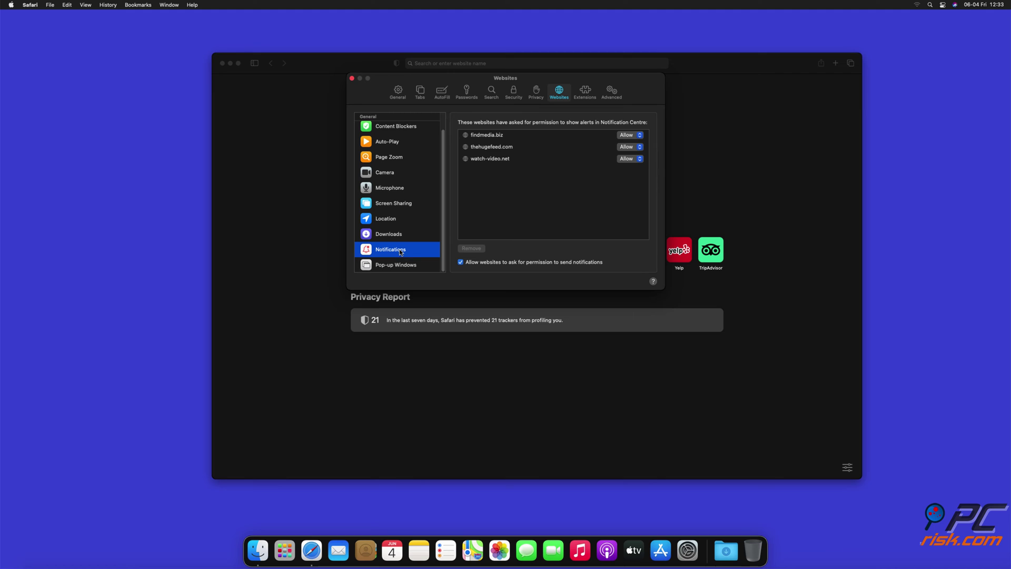
{"action": "left_click", "coordinate": [641, 136]}
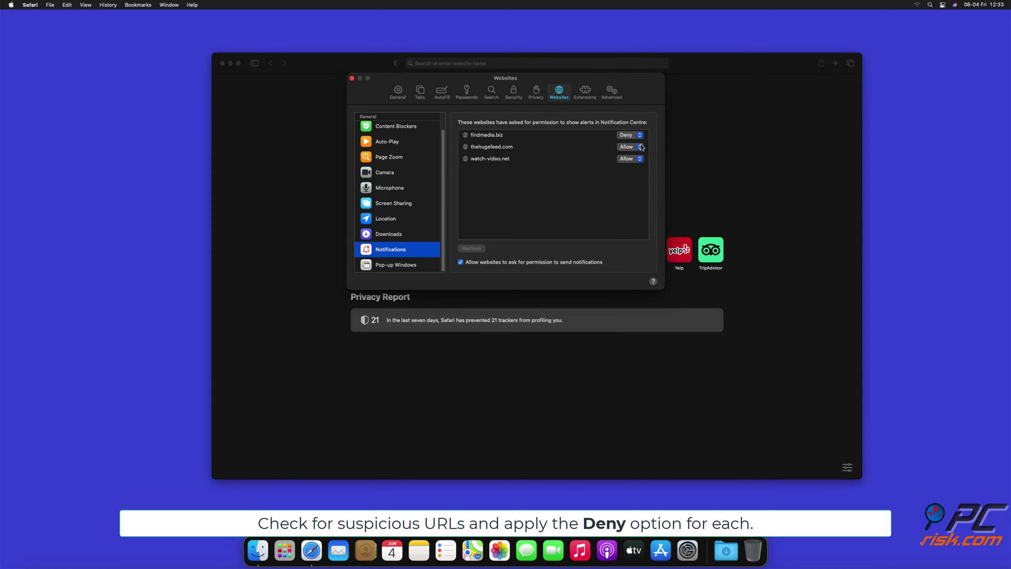
{"action": "left_click", "coordinate": [641, 147]}
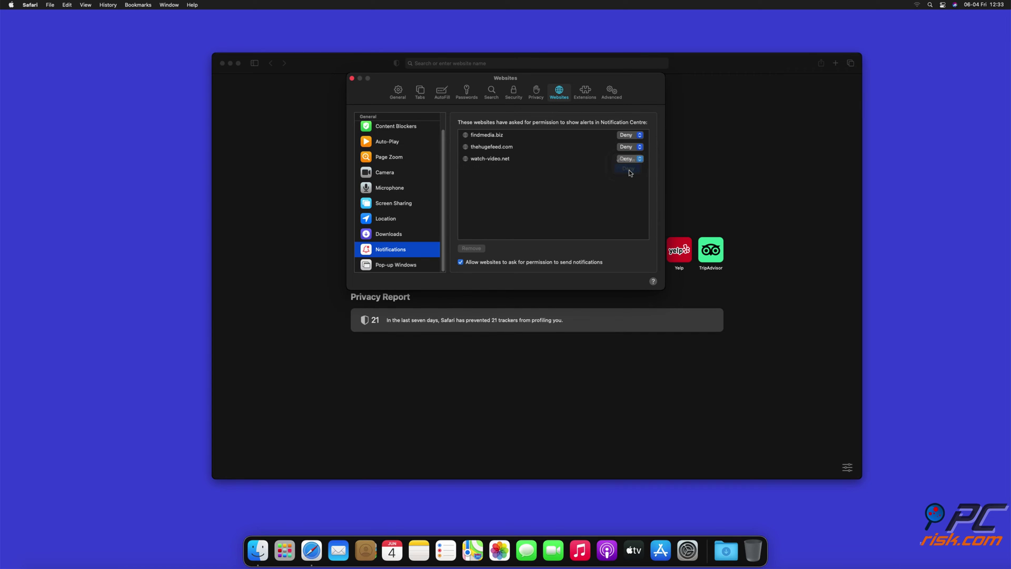
{"action": "left_click", "coordinate": [352, 78]}
{"action": "left_click", "coordinate": [222, 64]}
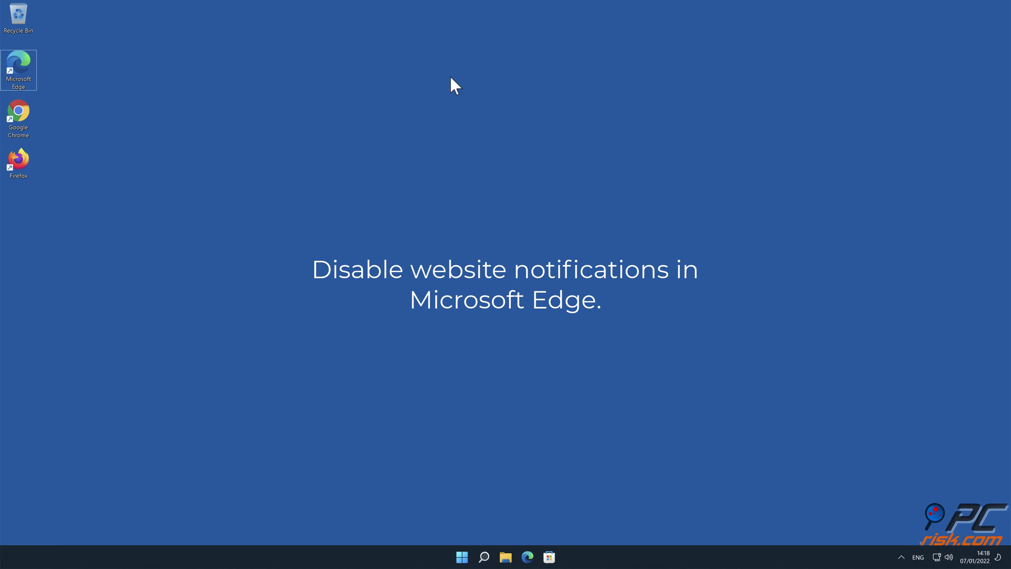
- Launch Edge and open Settings > Cookies and site permissions, scrolled down to All permissions
{"action": "double_click", "coordinate": [23, 69]}
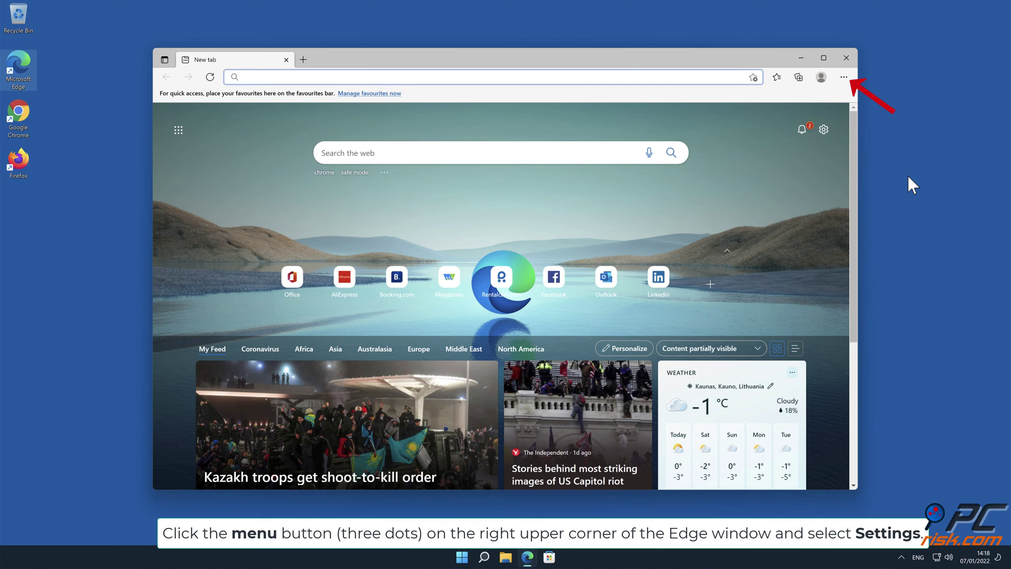
{"action": "left_click", "coordinate": [843, 77]}
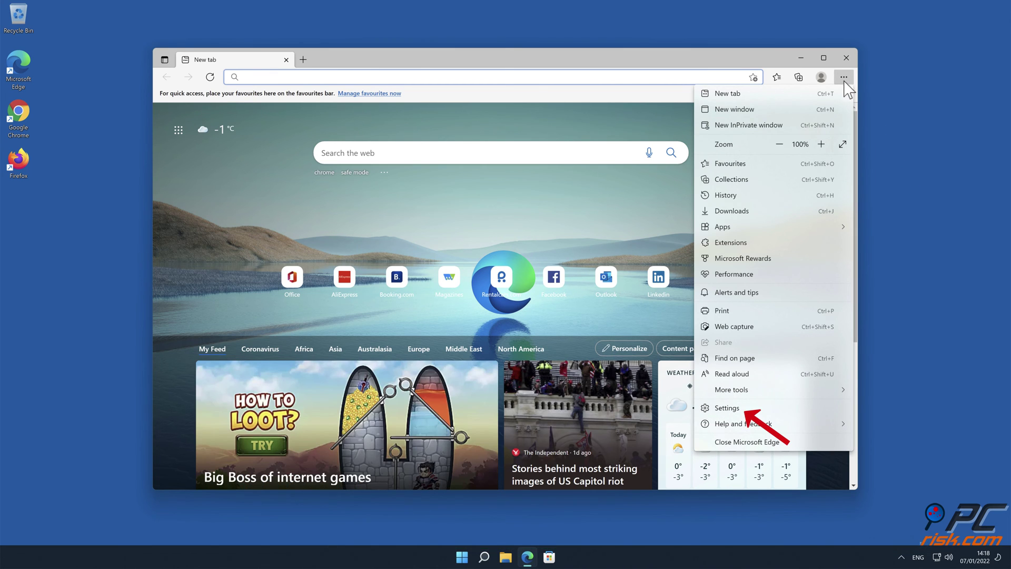
{"action": "left_click", "coordinate": [756, 409]}
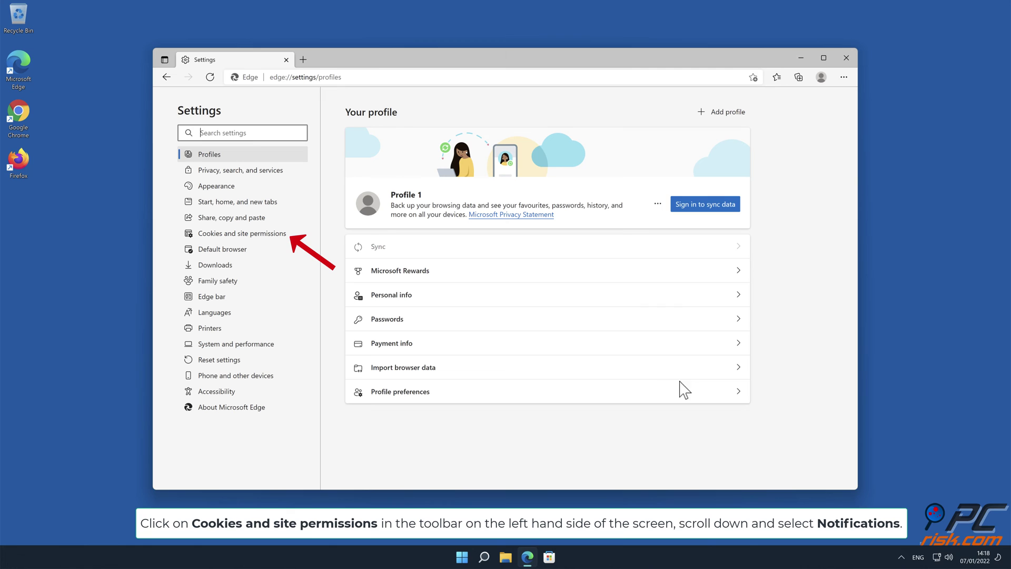
{"action": "left_click", "coordinate": [279, 241]}
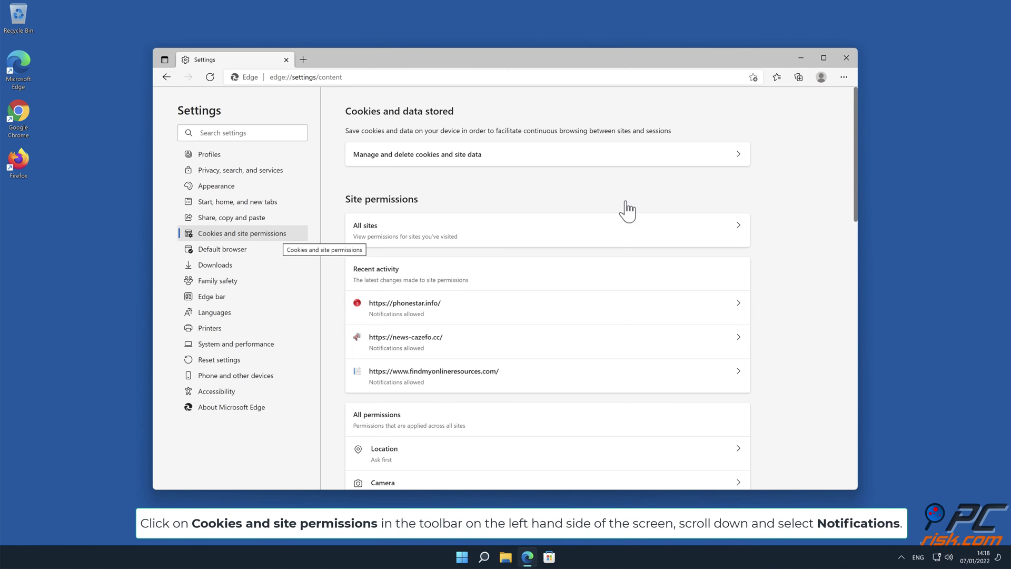
{"action": "scroll", "coordinate": [855, 169], "scroll_direction": "down", "scroll_amount": 1}
{"action": "left_click_drag", "start_coordinate": [855, 169], "coordinate": [858, 260]}
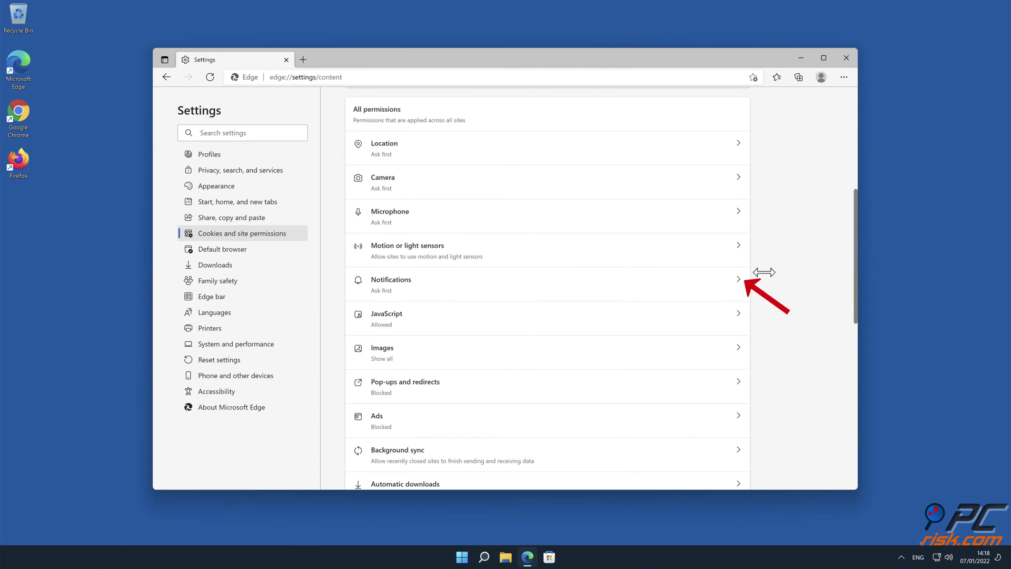
- Remove news-cazefo.cc, findmyonlineresources.com and phonestar.info from Edge's allowed notification sites, then close Edge
{"action": "left_click", "coordinate": [738, 285]}
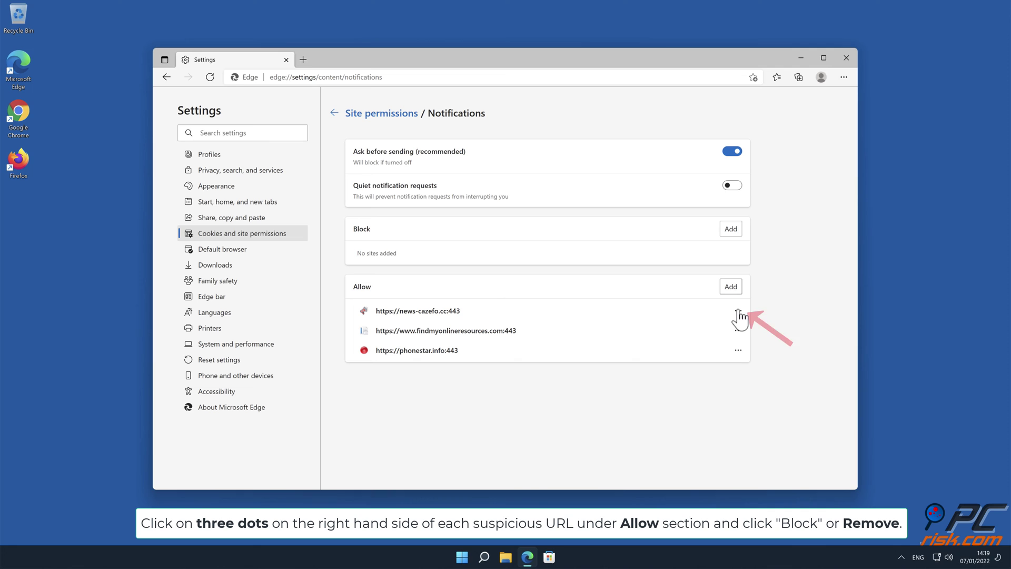
{"action": "left_click", "coordinate": [738, 311]}
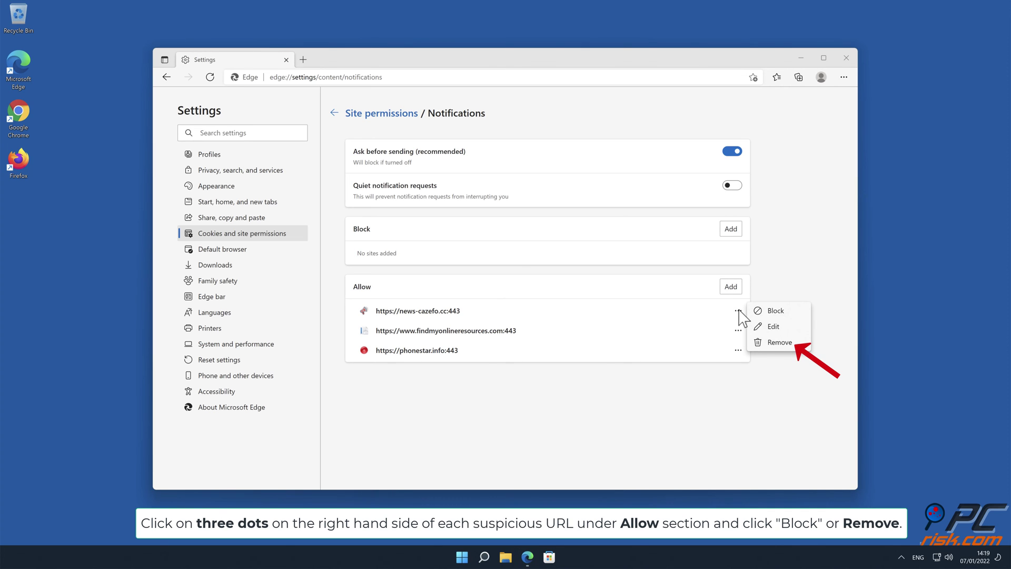
{"action": "left_click", "coordinate": [780, 343]}
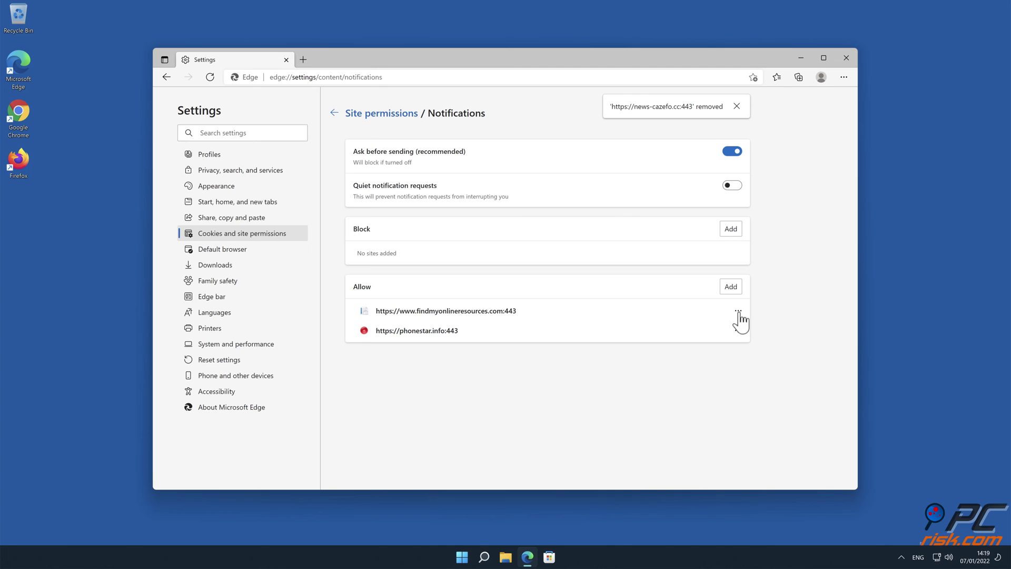
{"action": "left_click", "coordinate": [738, 310]}
{"action": "left_click", "coordinate": [781, 345]}
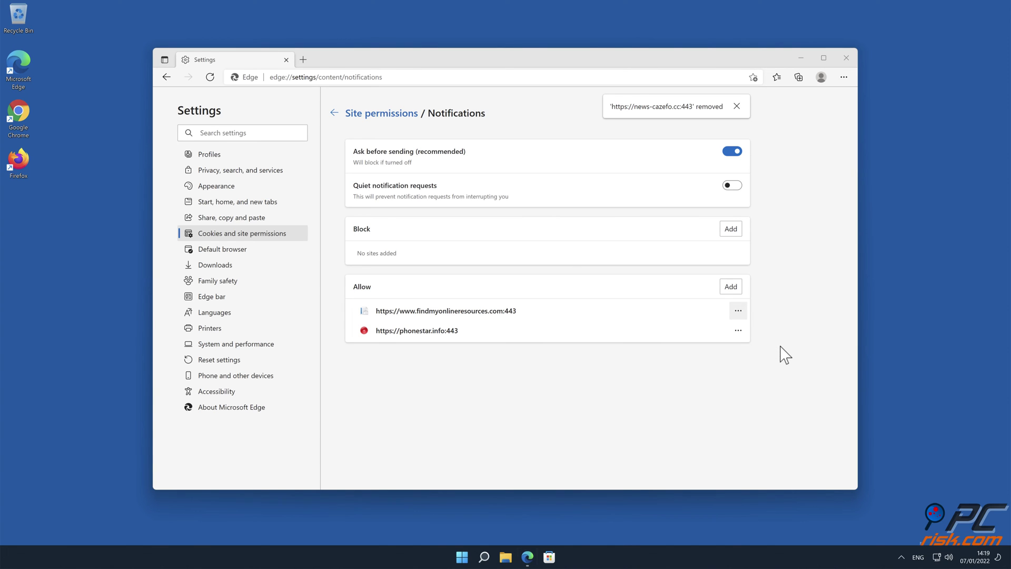
{"action": "left_click", "coordinate": [738, 312]}
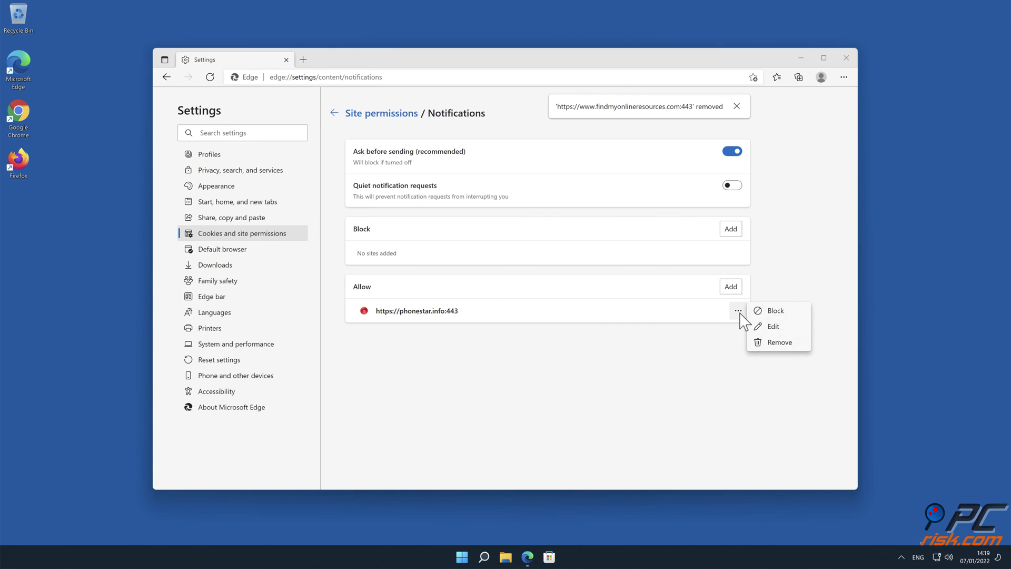
{"action": "left_click", "coordinate": [777, 346]}
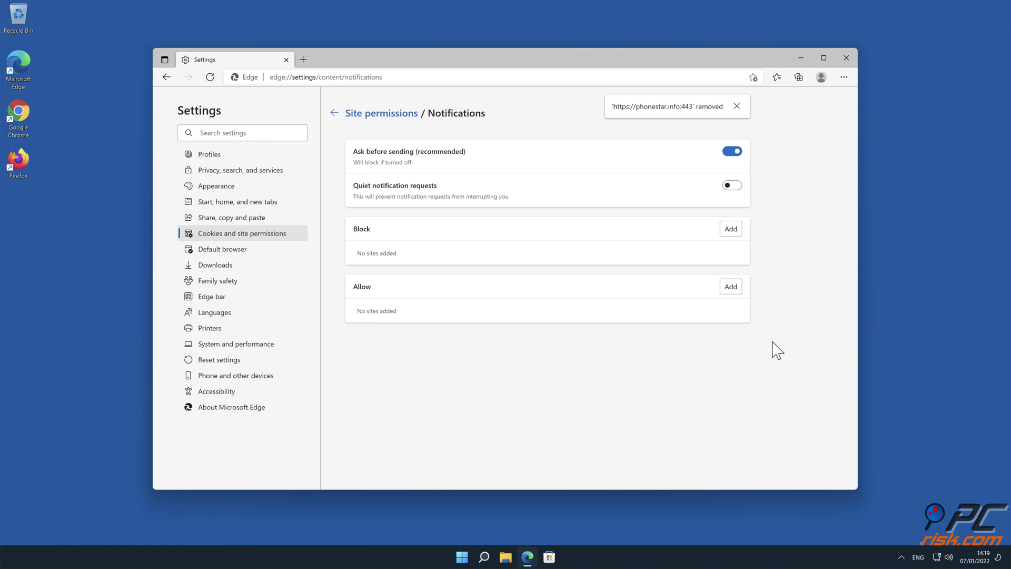
{"action": "left_click", "coordinate": [847, 58]}
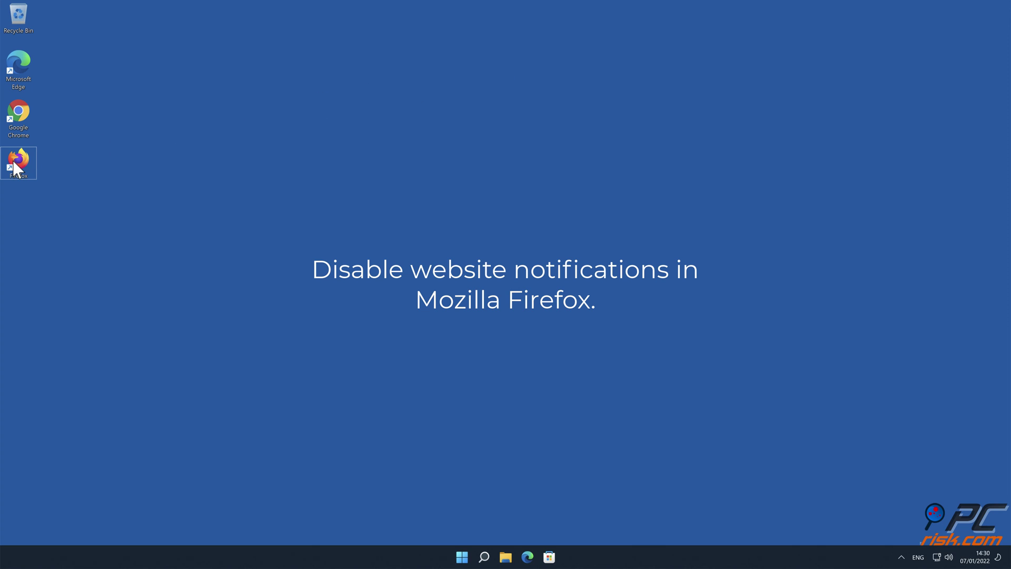
- Launch Firefox, go to Settings > Privacy & Security and scroll down to the Permissions section
{"action": "double_click", "coordinate": [13, 161]}
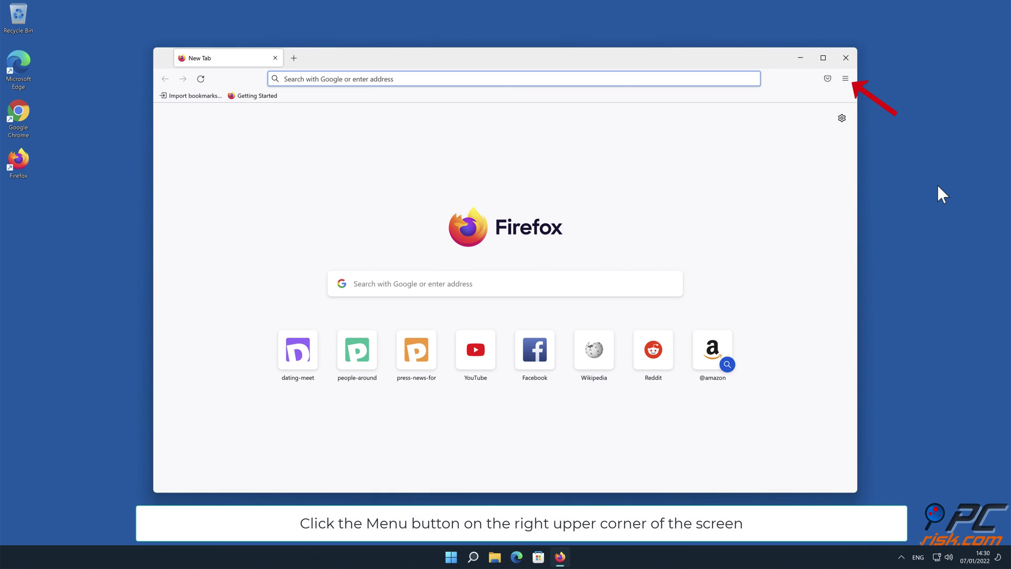
{"action": "left_click", "coordinate": [846, 80]}
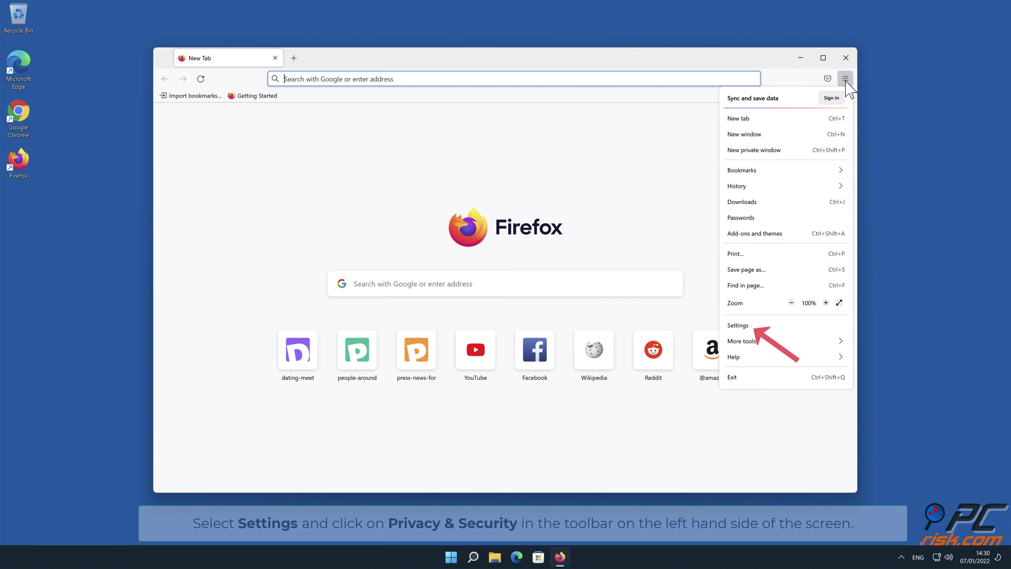
{"action": "left_click", "coordinate": [791, 323]}
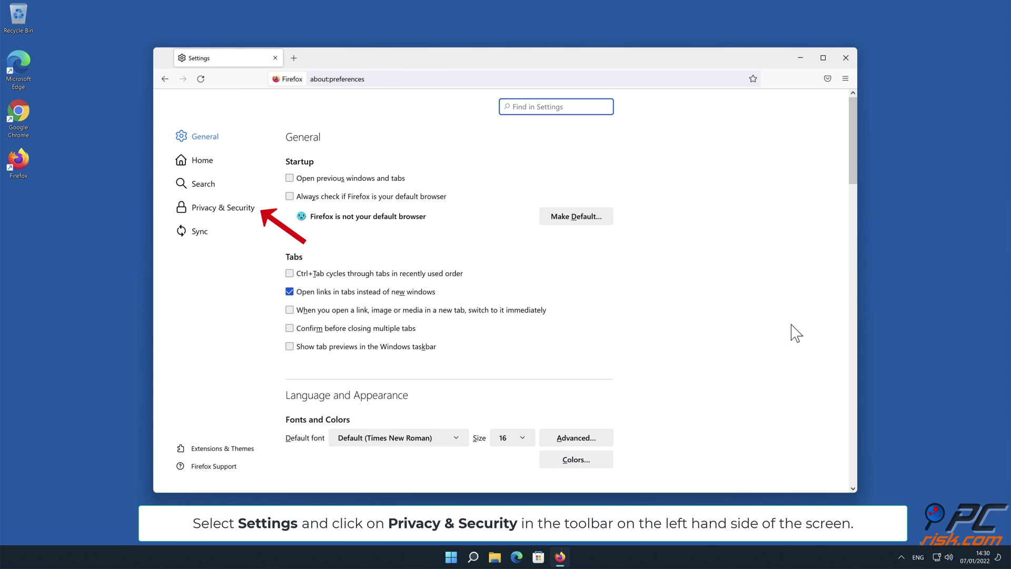
{"action": "left_click", "coordinate": [241, 211]}
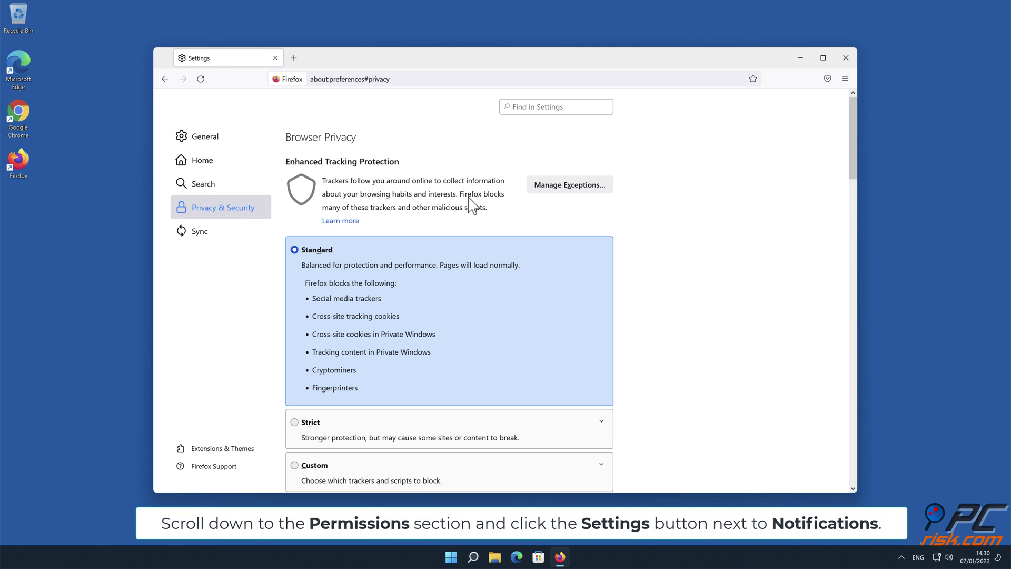
{"action": "left_click_drag", "start_coordinate": [852, 129], "coordinate": [851, 321]}
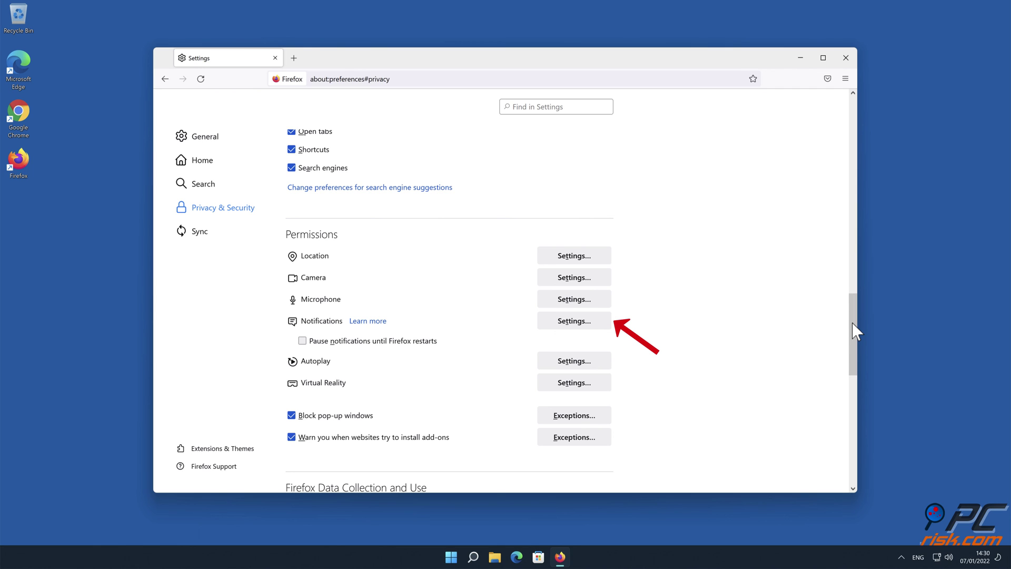
- Open the Notifications permission settings and show the Allow status options for eclto.people-around.me
{"action": "left_click", "coordinate": [601, 322]}
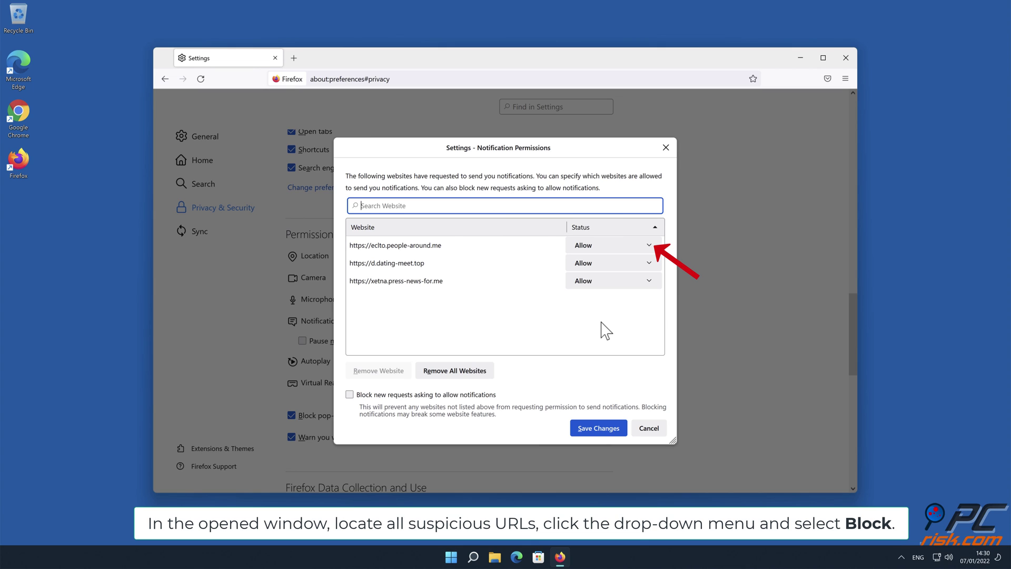
{"action": "left_click", "coordinate": [648, 246]}
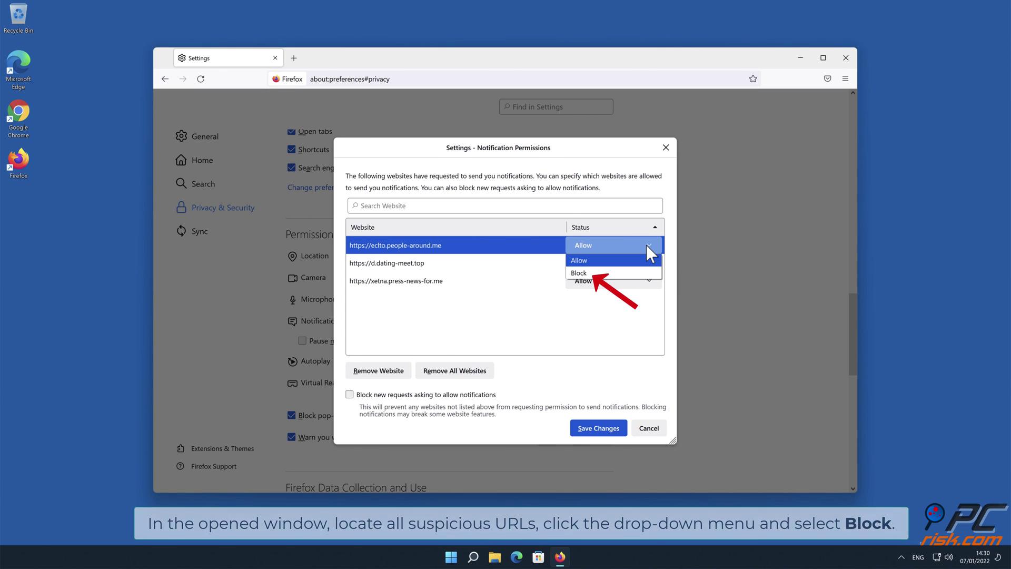